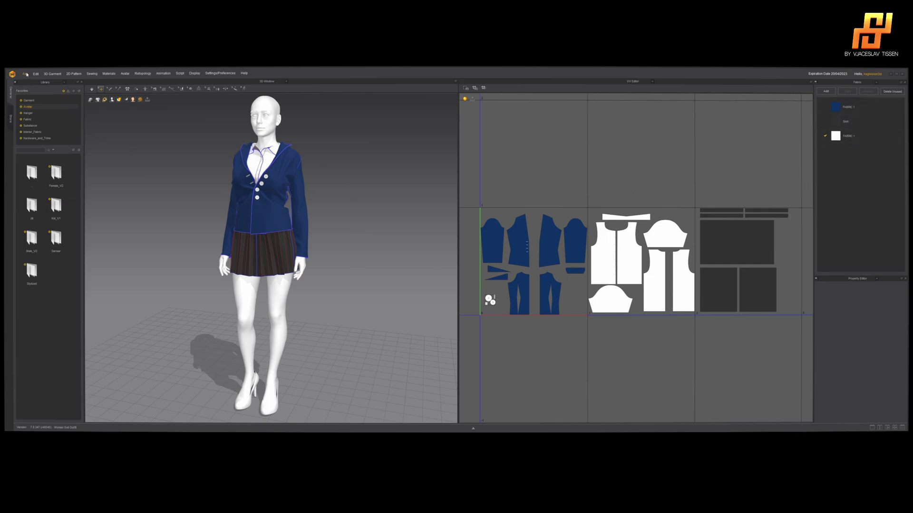
Start an OBJ export of the outfit under the file name Woman Suit Outfit V5
click(26, 74)
mouse_move(30, 128)
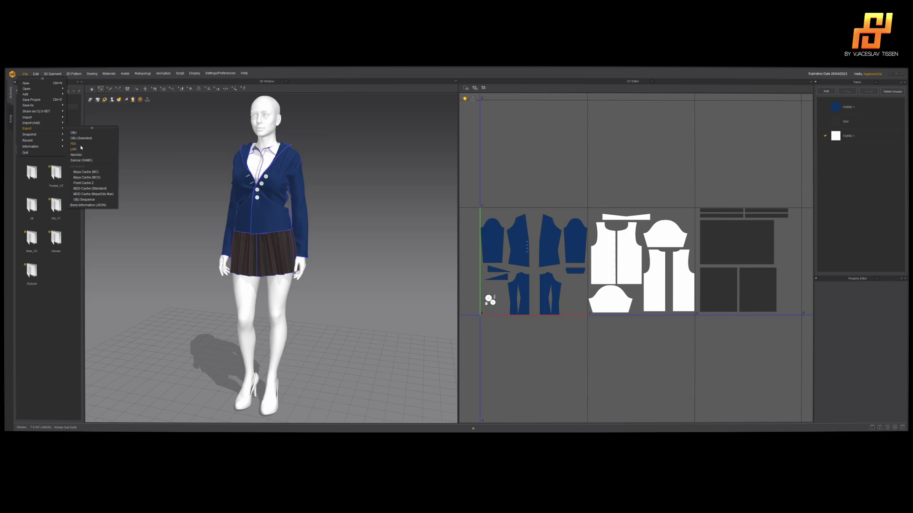
click(74, 133)
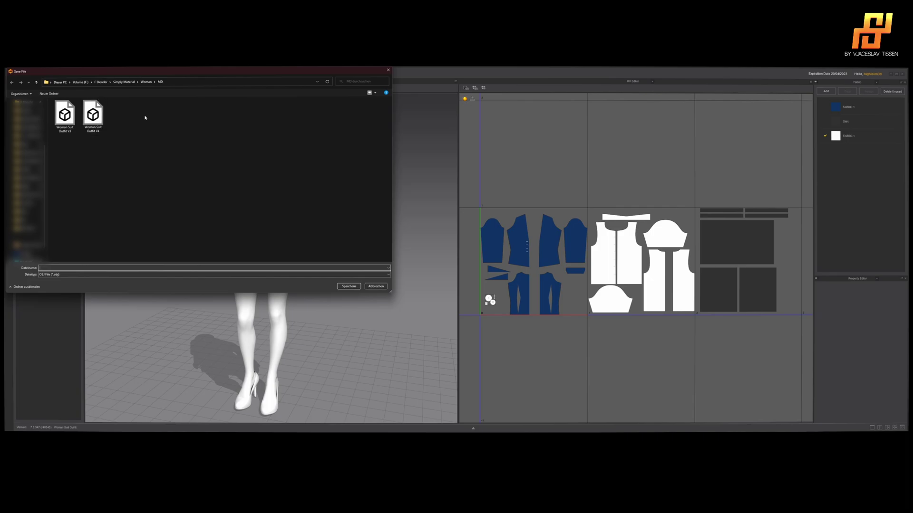
click(101, 122)
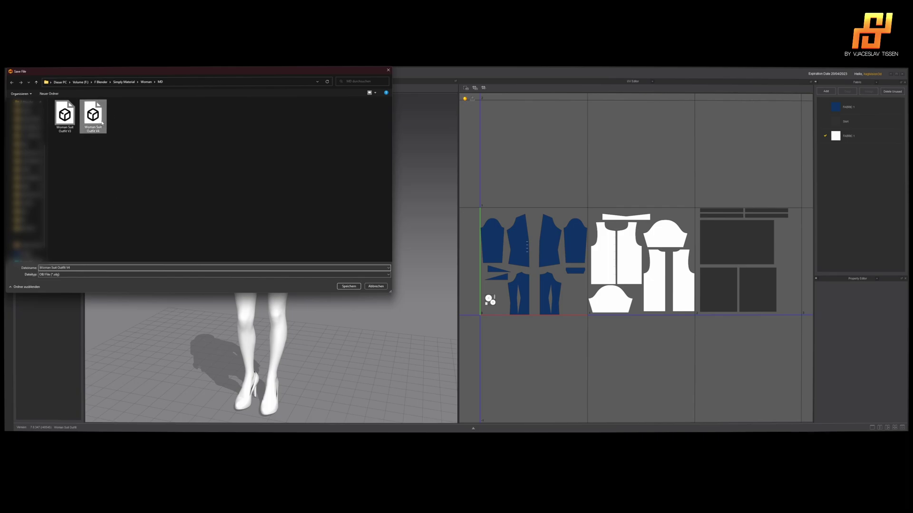
click(88, 267)
double_click(89, 267)
key(BackSpace)
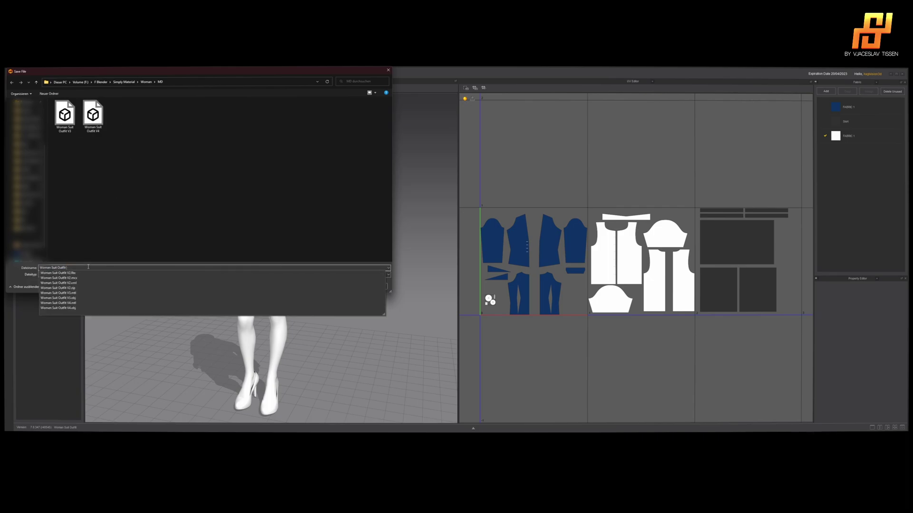
text(V5)
key(Return)
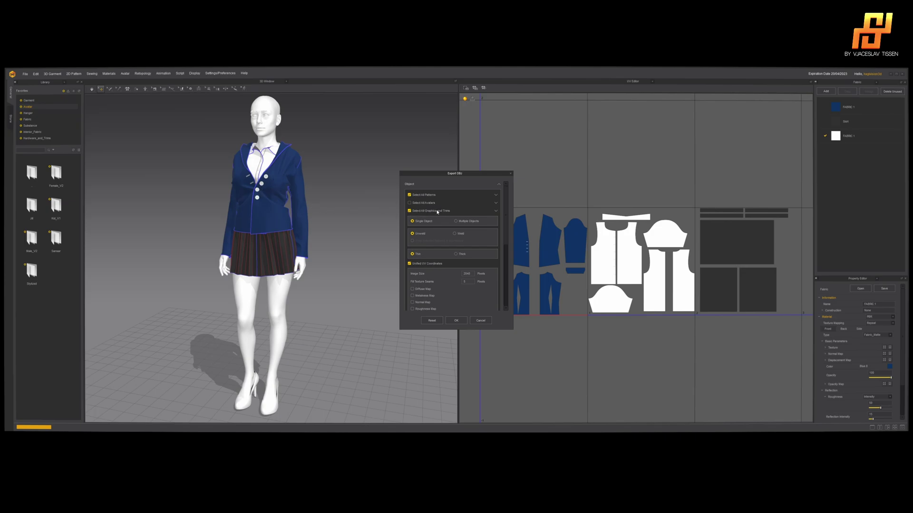
Review the OBJ export options and export the garment as a single thin object with unified UV coordinates
scroll(432, 206, down, 2)
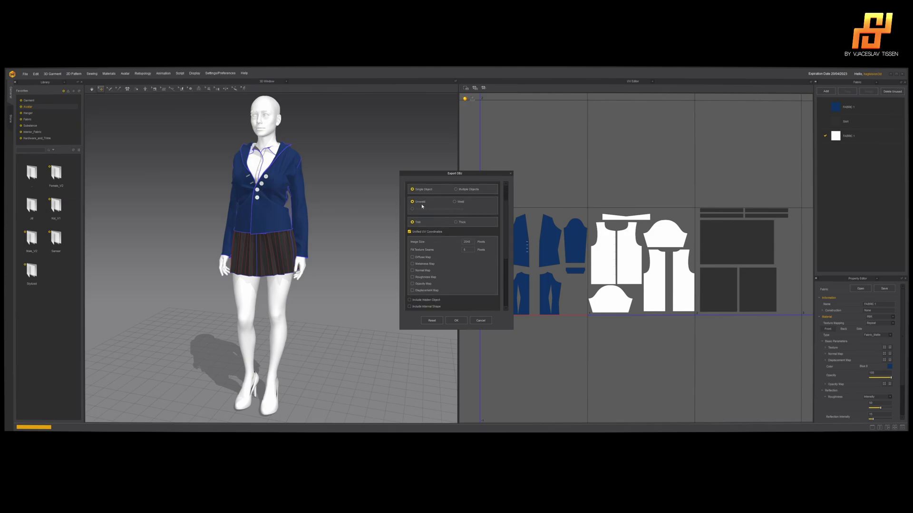
scroll(424, 216, down, 3)
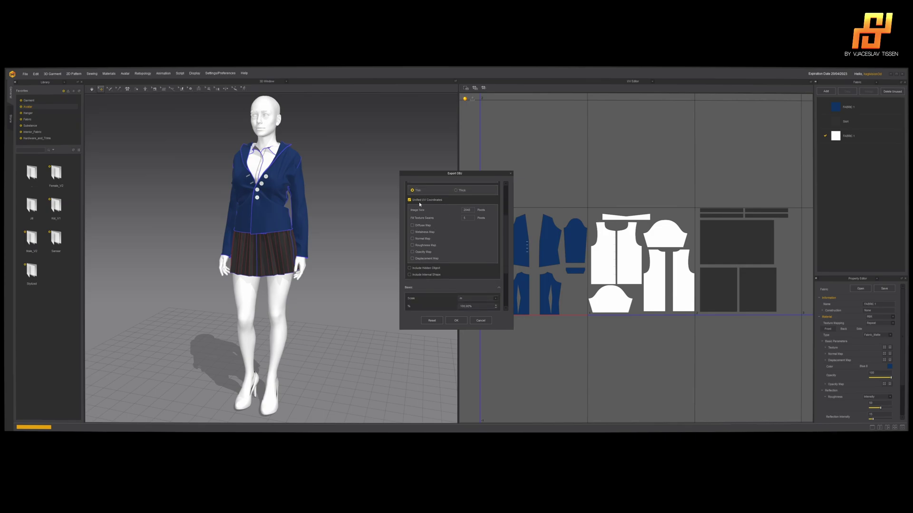
scroll(428, 209, up, 1)
scroll(430, 205, down, 5)
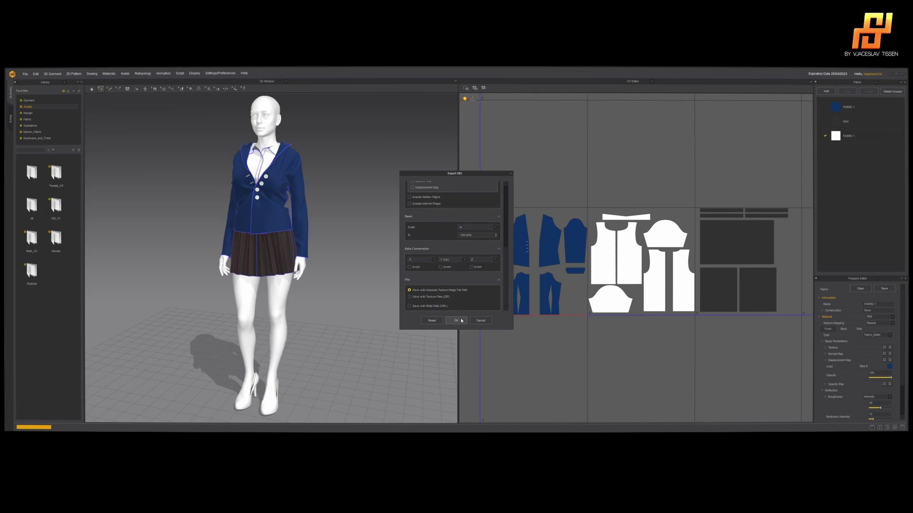
click(455, 320)
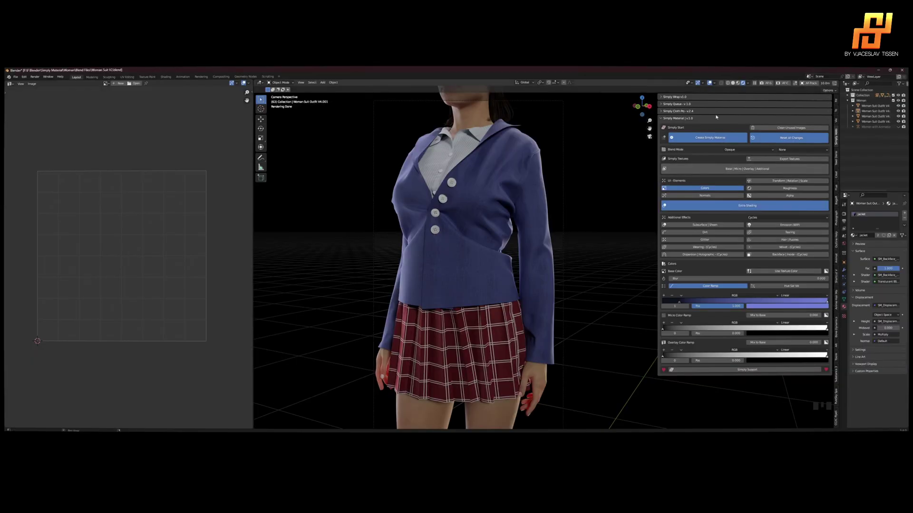
Switch to Blender, show the scene in solid shading and delete the old outfit objects from the Woman collection
click(733, 83)
click(875, 121)
shift+click(874, 110)
key(Delete)
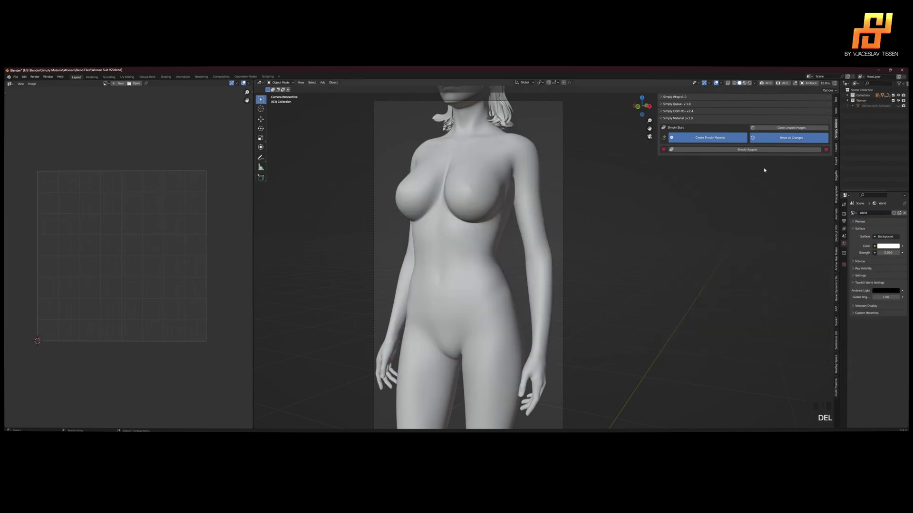
Import the Wavefront file Woman Suit Outfit V5.obj and display the scene in rendered shading
click(16, 77)
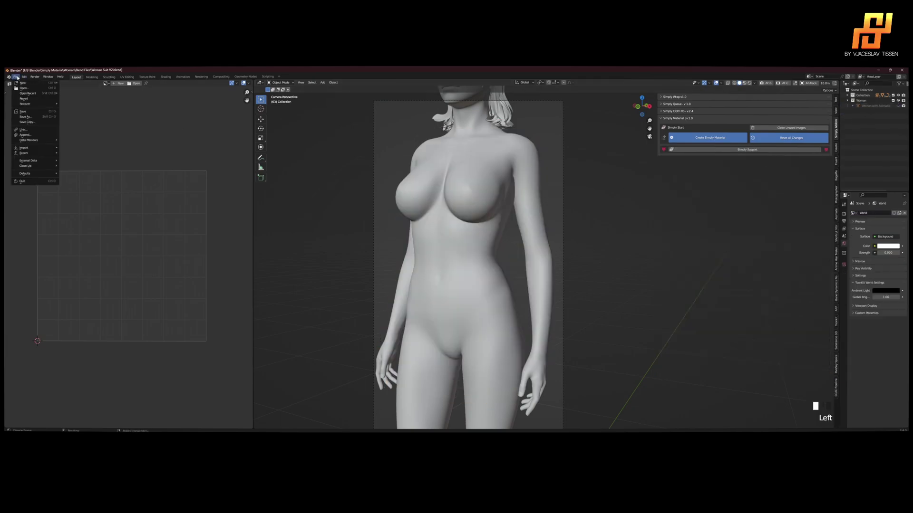
mouse_move(28, 147)
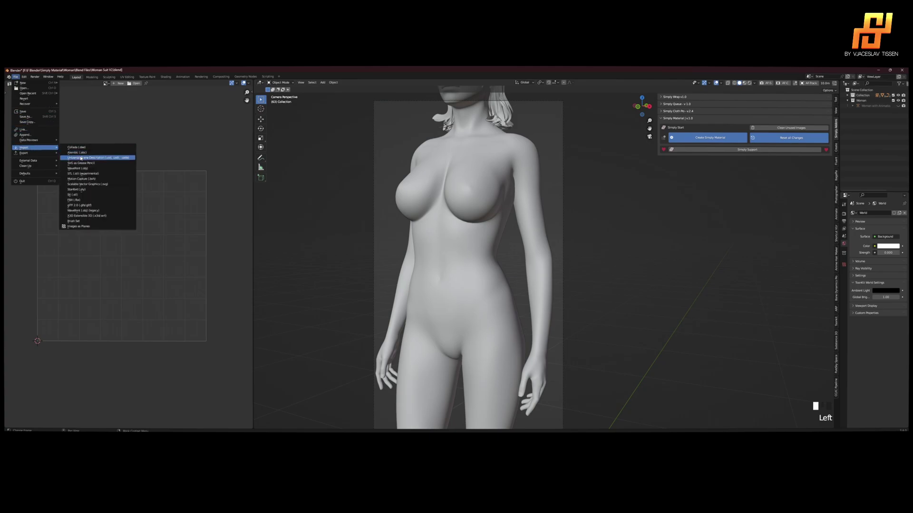
click(82, 169)
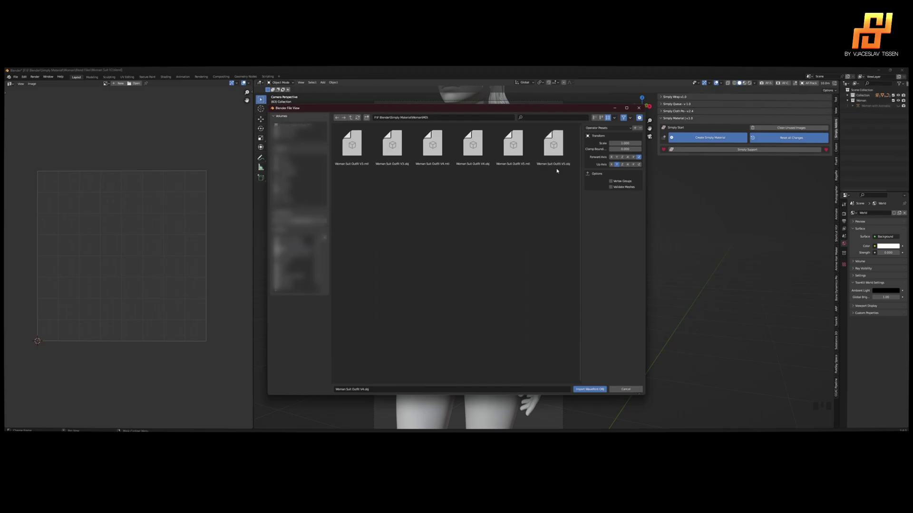
double_click(554, 147)
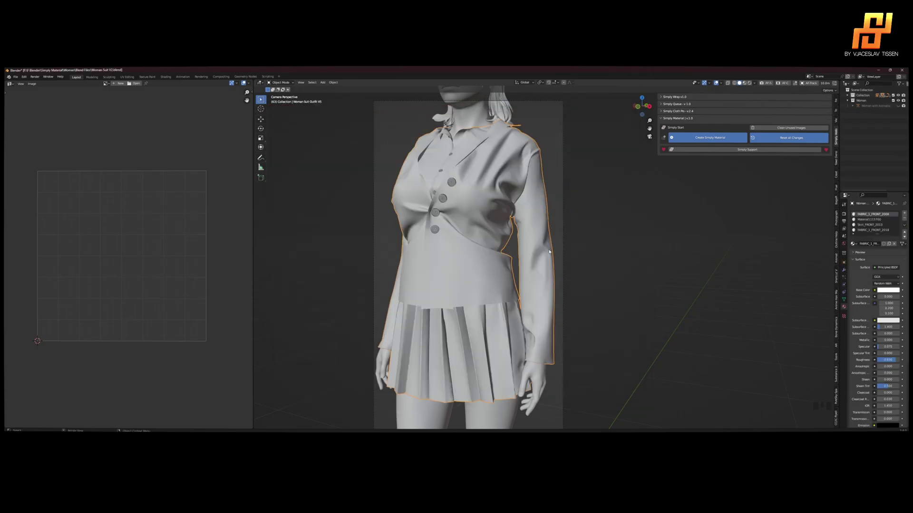
click(749, 84)
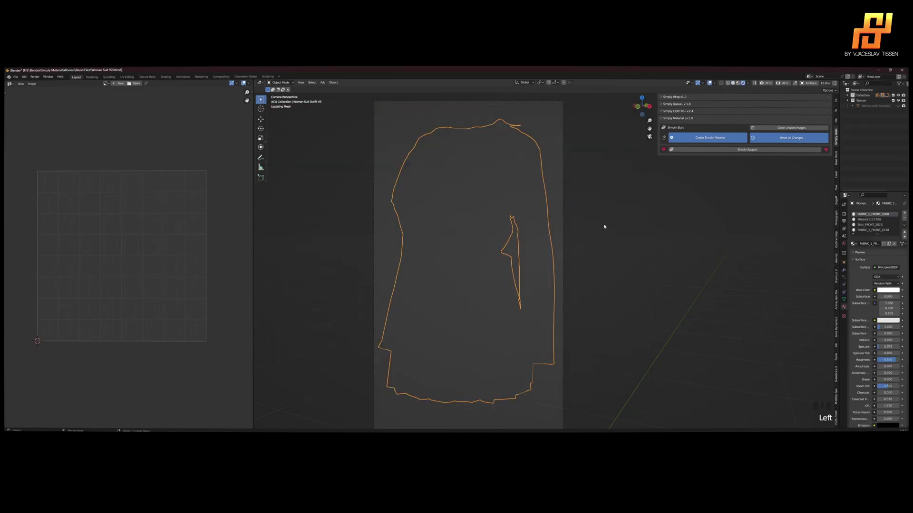
click(626, 196)
click(542, 218)
key(g)
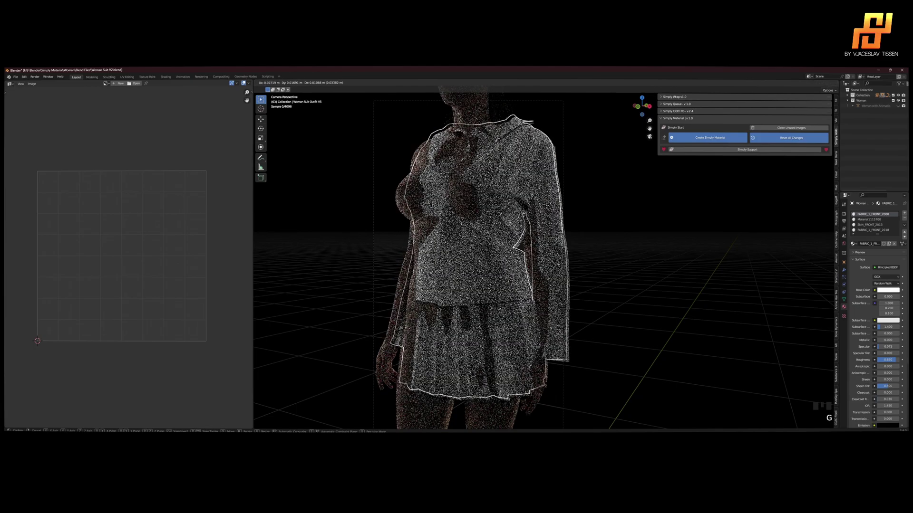
right_click(578, 210)
click(603, 178)
Separate the whole imported outfit mesh into individual objects by material
click(542, 200)
key(Tab)
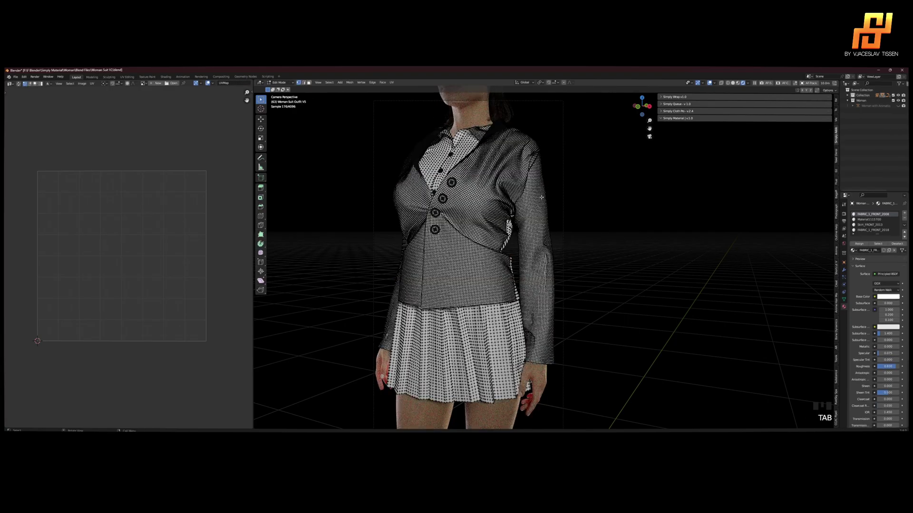
key(a)
key(p)
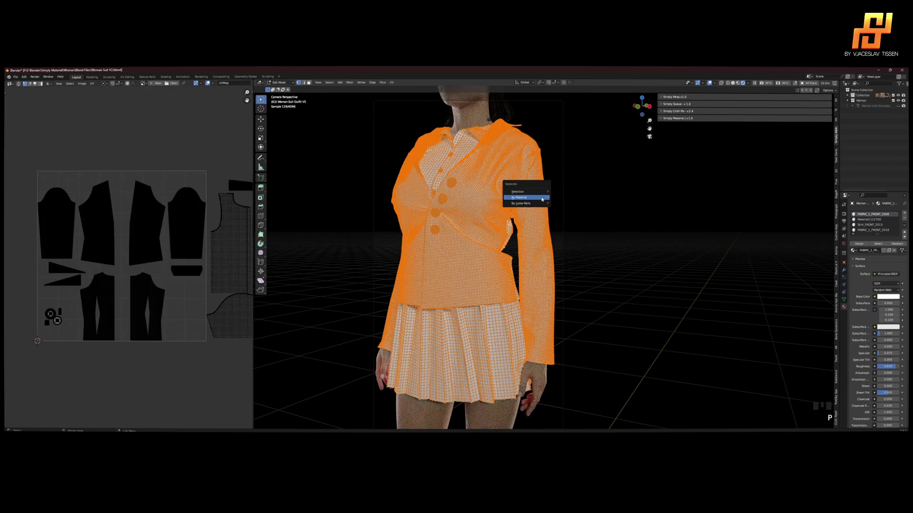
click(518, 198)
key(Tab)
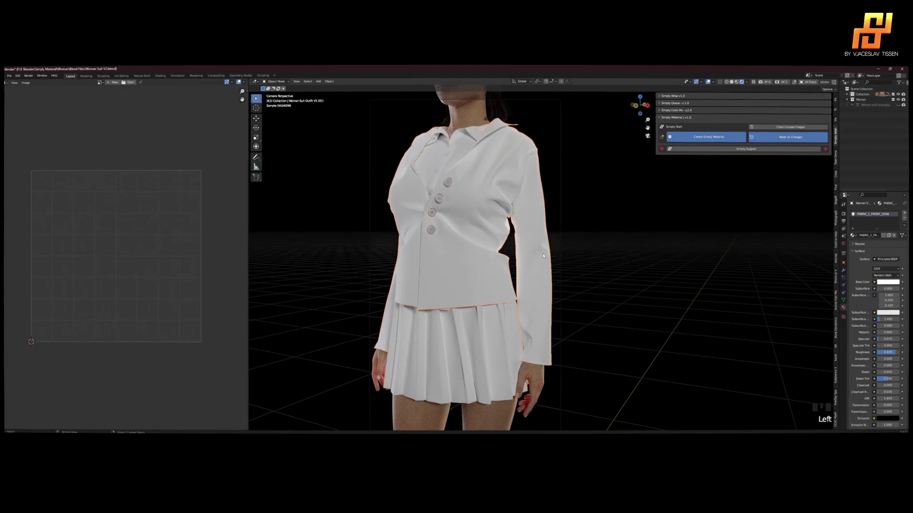
key(g)
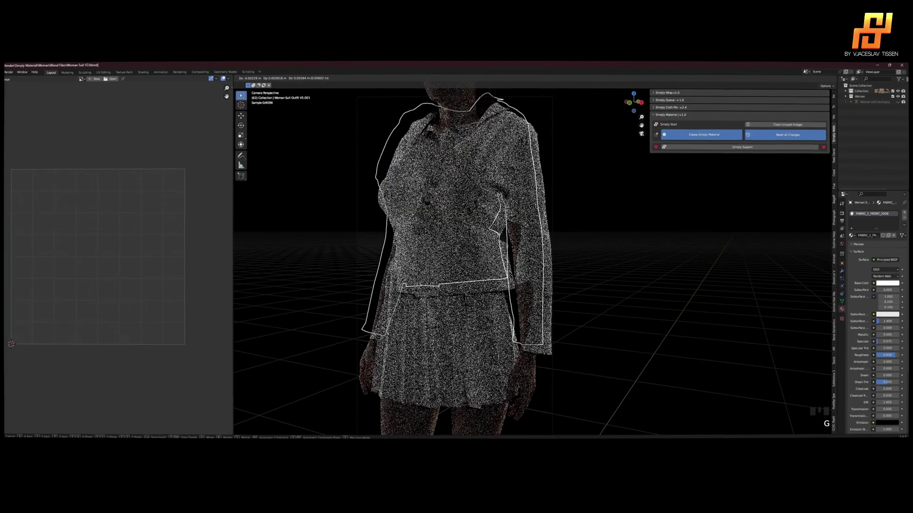
click(538, 241)
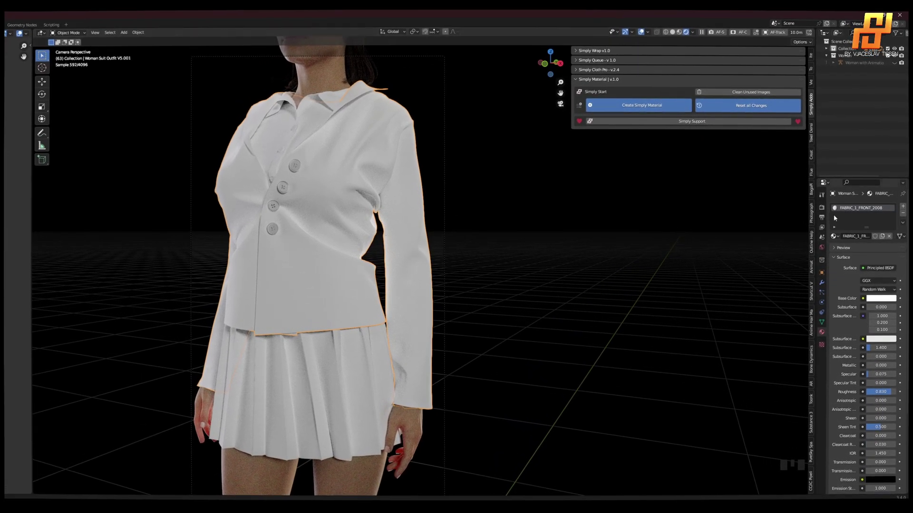
Remove the imported material slots from the jacket, skirt and shirt
click(566, 317)
click(395, 354)
click(903, 214)
click(644, 228)
click(294, 124)
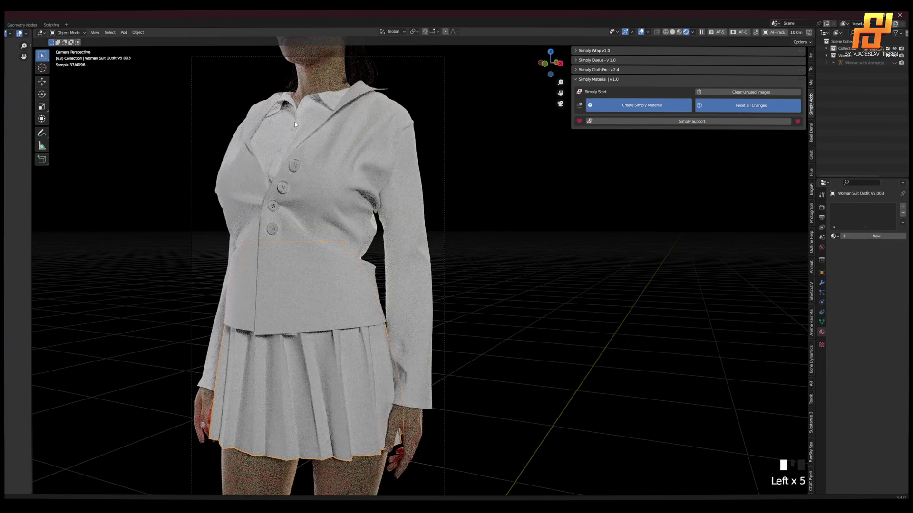
click(902, 214)
Create a Simply Material on the jacket, the skirt and the shirt
click(400, 169)
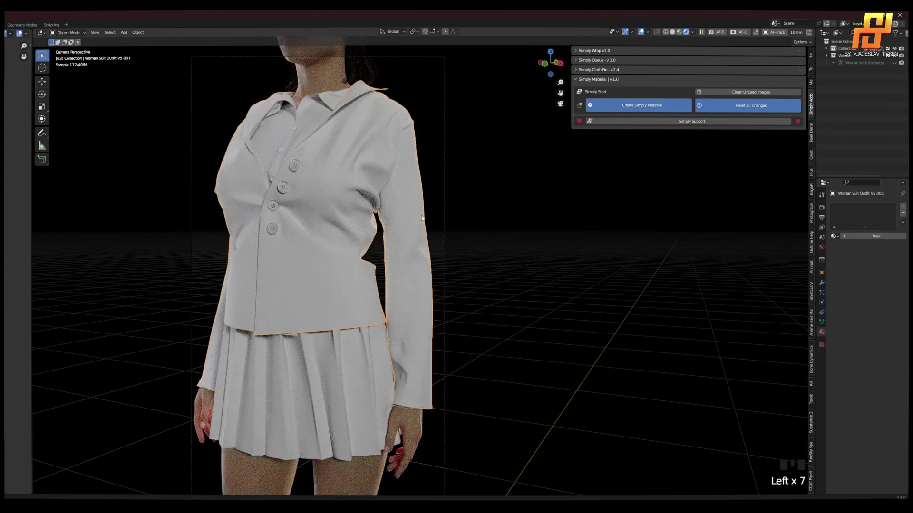
click(644, 106)
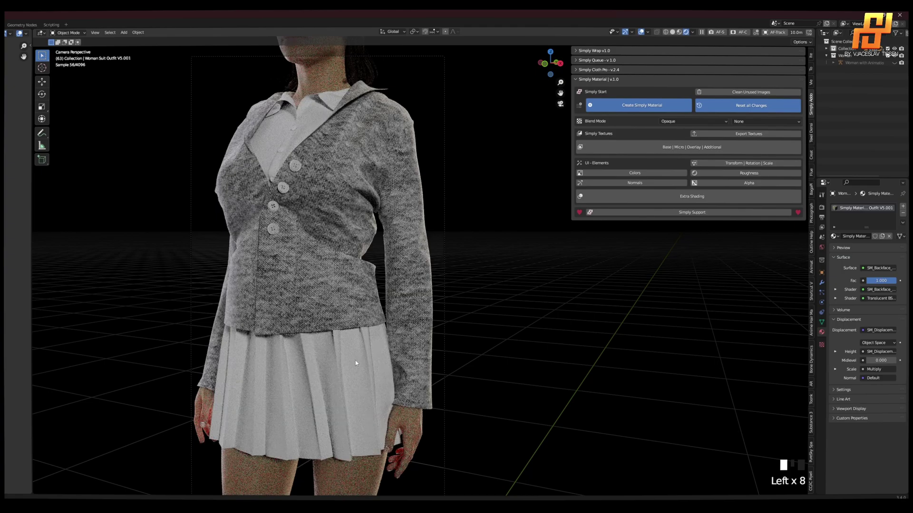
click(355, 360)
click(642, 105)
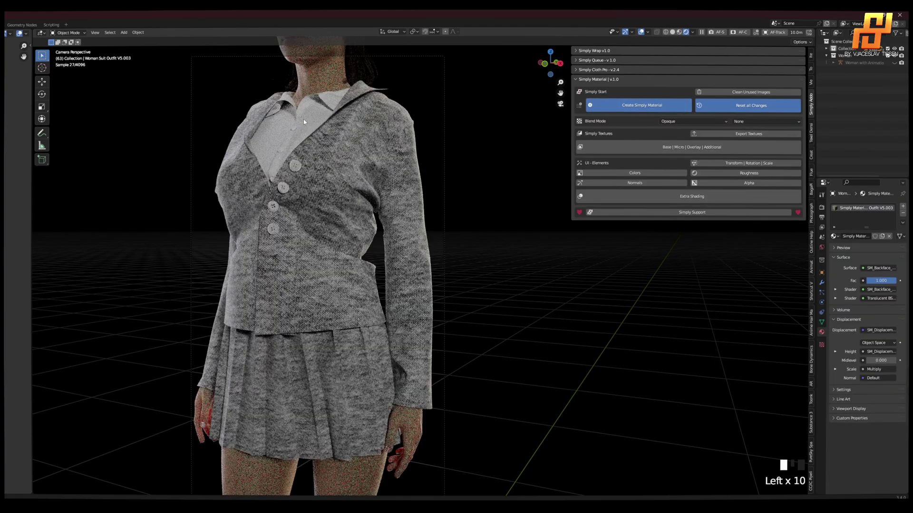
click(315, 110)
click(642, 105)
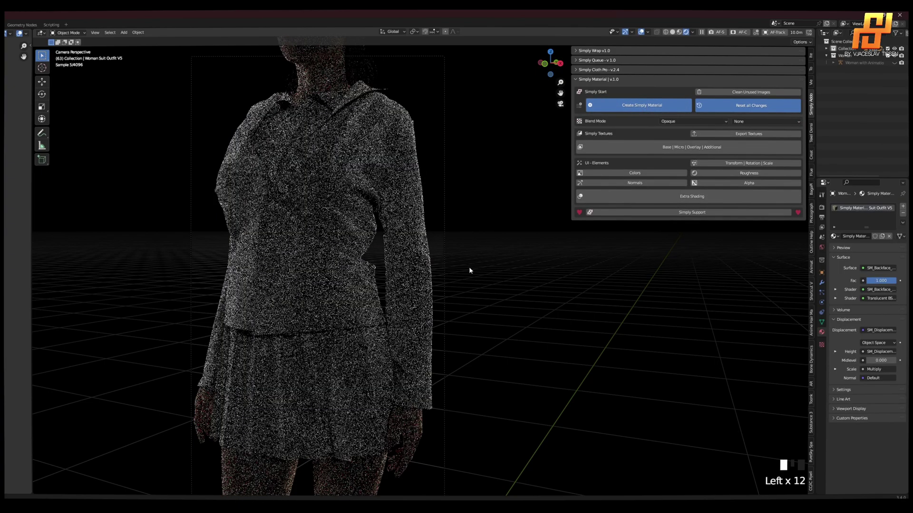
Set the jacket's base texture to Texture_Realistic_01.png and its scale to 21.100
click(422, 246)
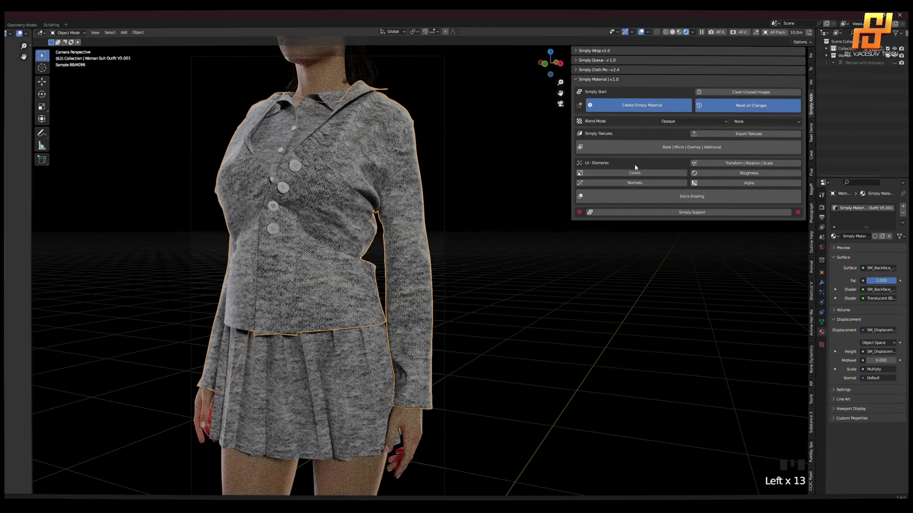
click(636, 147)
click(798, 164)
scroll(393, 351, down, 3)
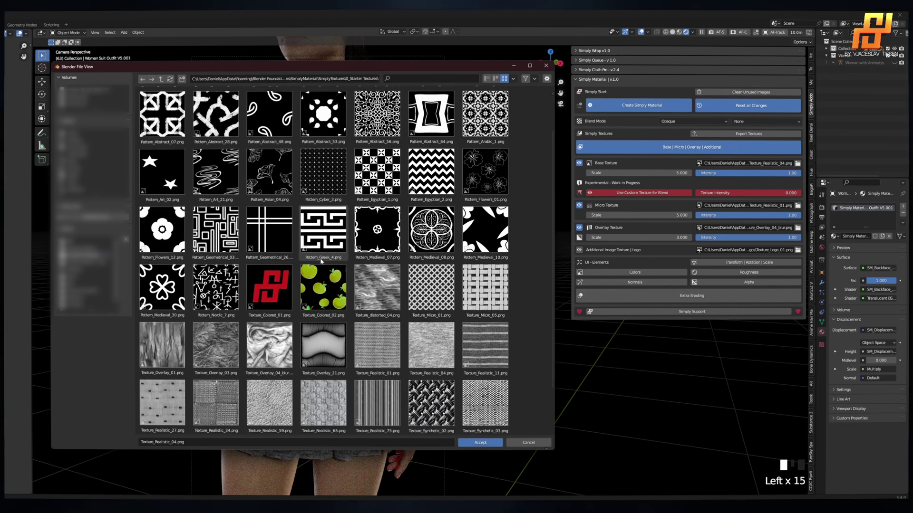
double_click(394, 351)
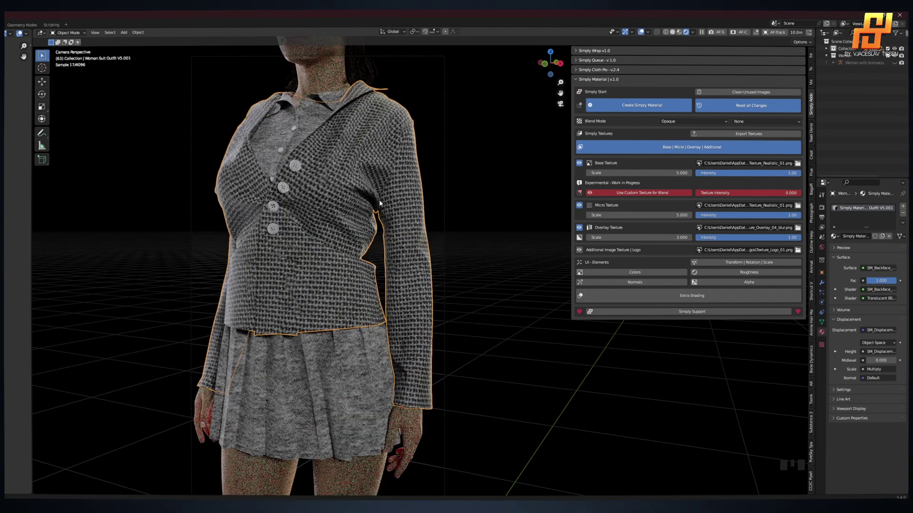
drag(658, 173, 690, 173)
Color both stops of the jacket's base color ramp in shades of blue
click(634, 272)
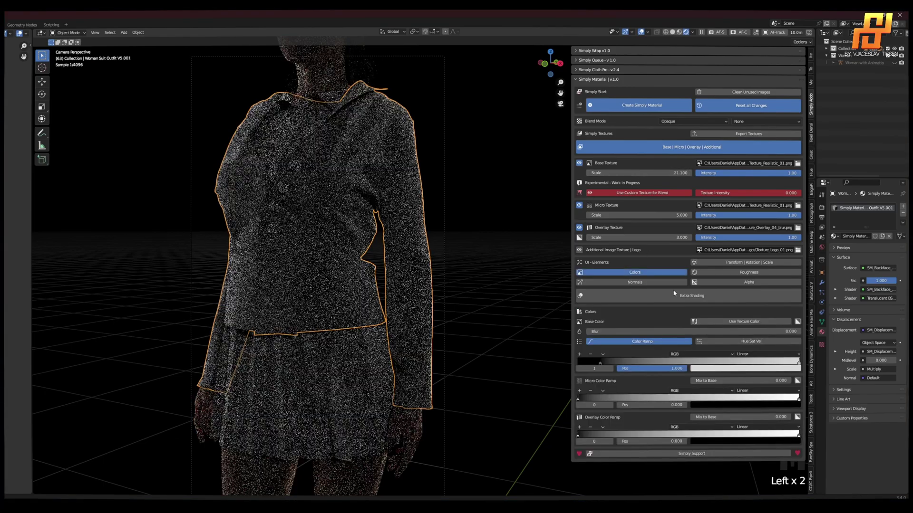
click(723, 370)
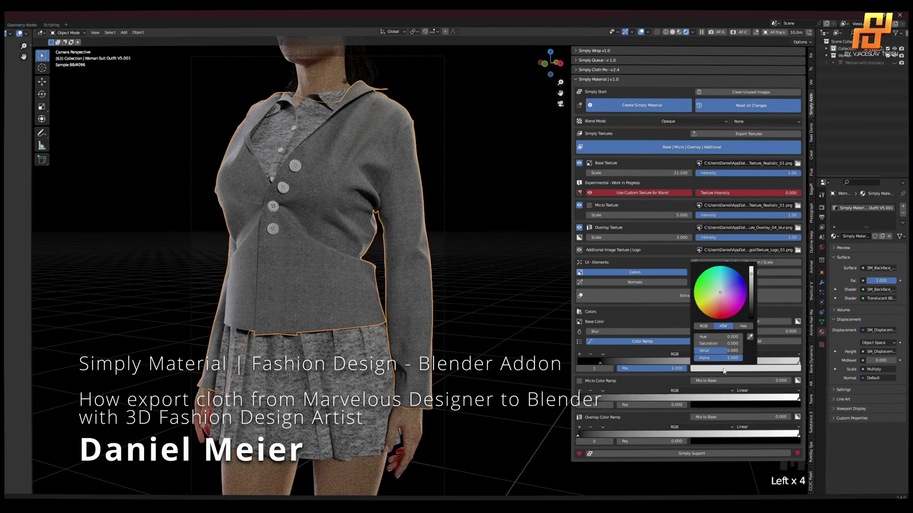
drag(726, 297, 730, 282)
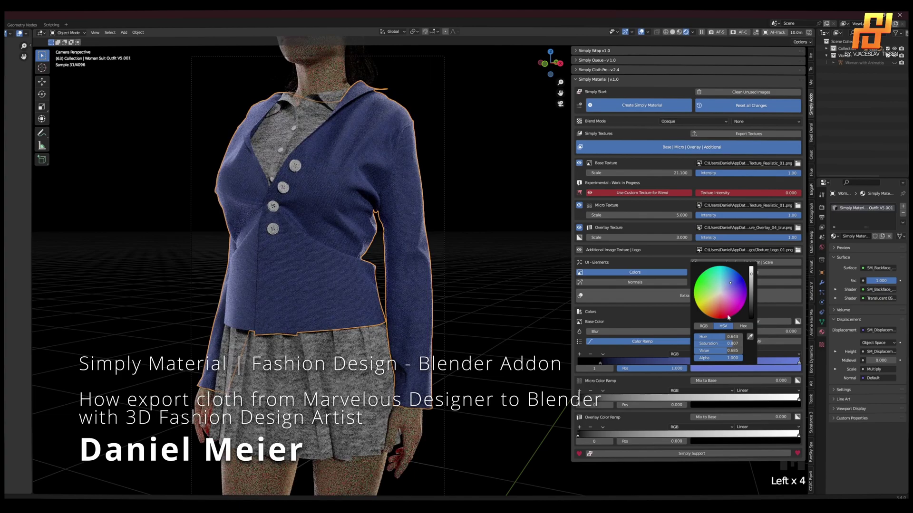
click(600, 362)
click(720, 367)
drag(751, 317, 729, 286)
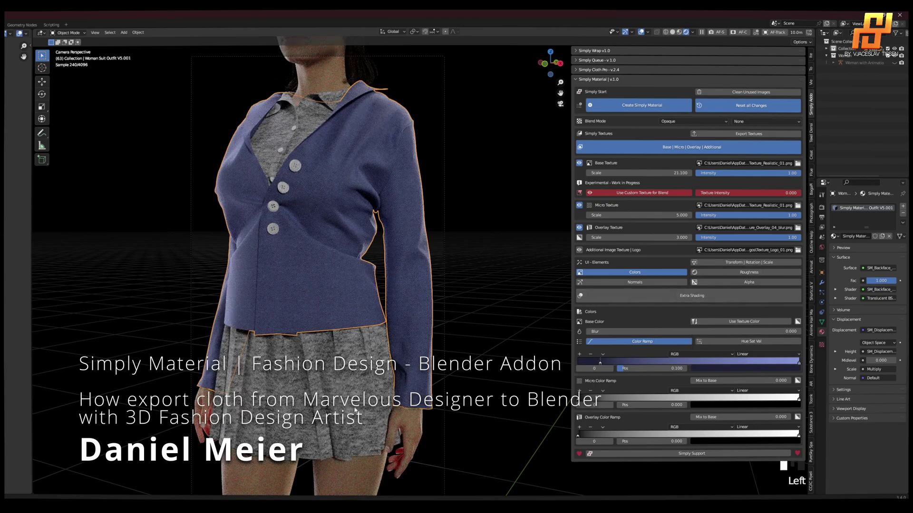
Set the skirt's base texture to Pattern_Geometrical_26.png and its scale to 17.300
click(355, 412)
scroll(372, 357, up, 1)
shift+middle_drag(371, 357, 377, 242)
scroll(362, 217, up, 1)
click(681, 153)
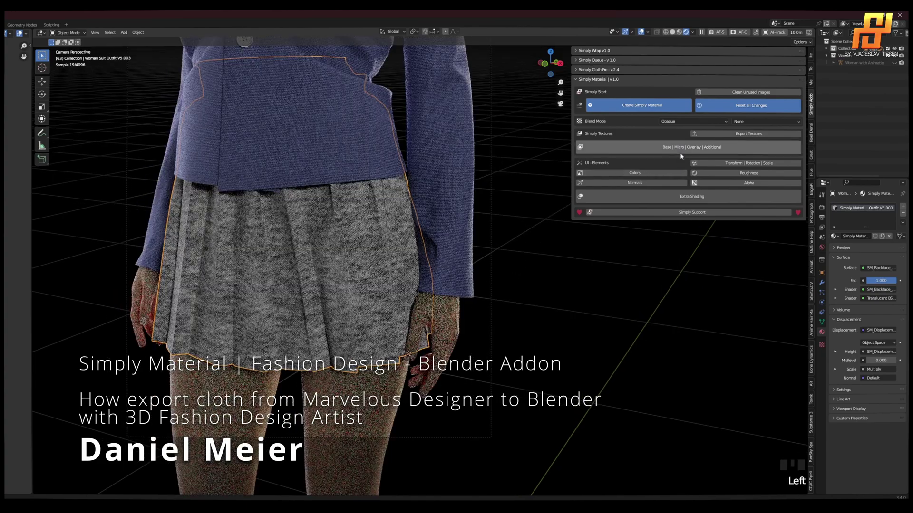
click(680, 154)
click(798, 163)
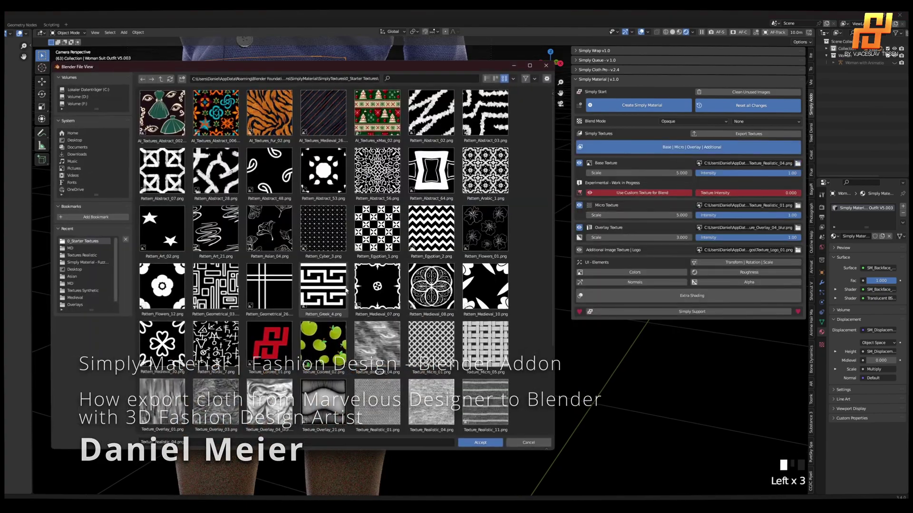
double_click(275, 299)
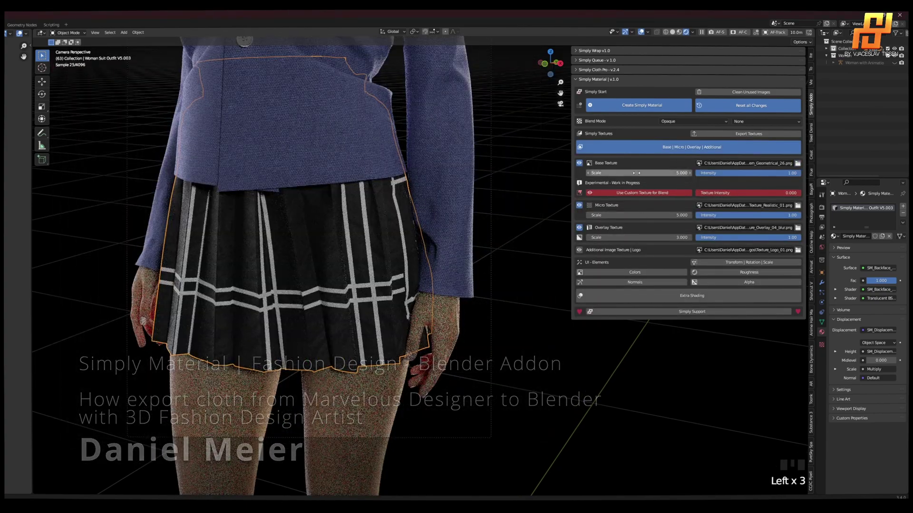
drag(640, 173, 697, 174)
Tint the light stop of the skirt's base color ramp pale mauve with a saturation of 0.173
click(672, 276)
click(671, 274)
click(742, 369)
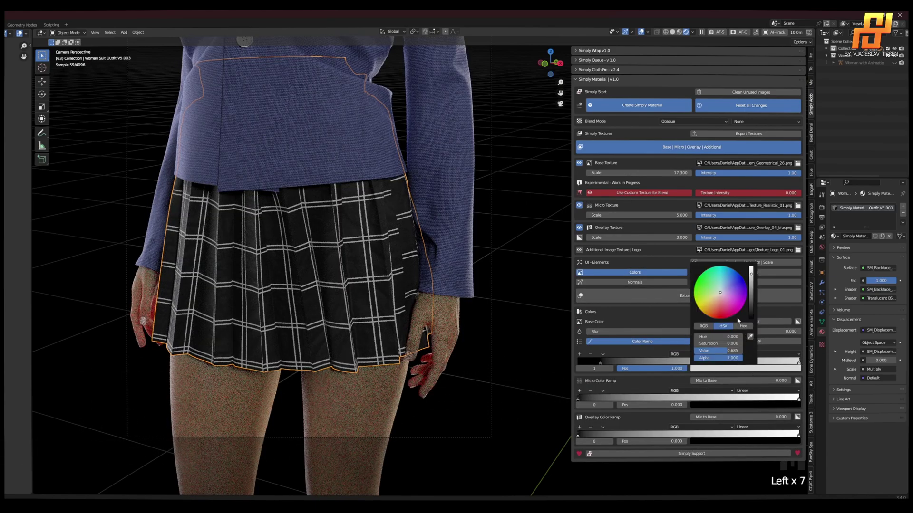
click(722, 304)
click(721, 294)
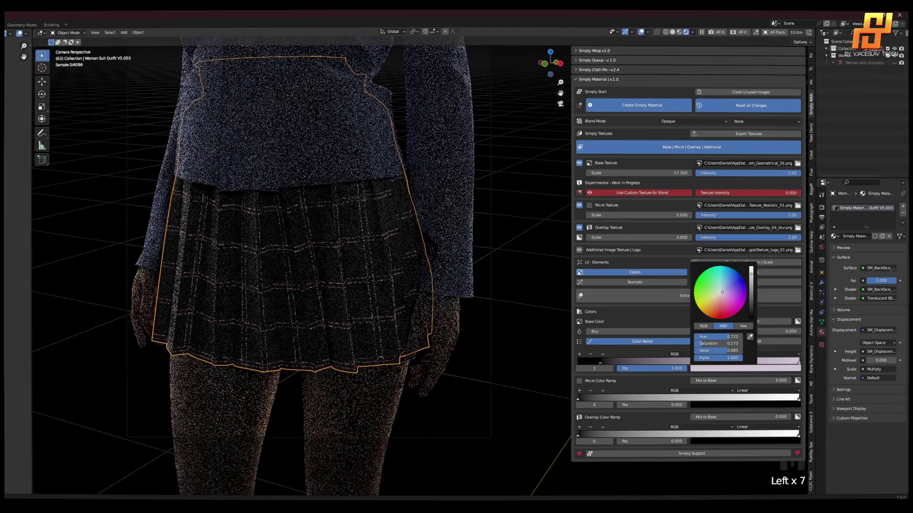
Color the dark stop of the skirt's base color ramp deep red
click(600, 366)
click(600, 363)
click(600, 363)
click(712, 366)
click(751, 298)
click(722, 316)
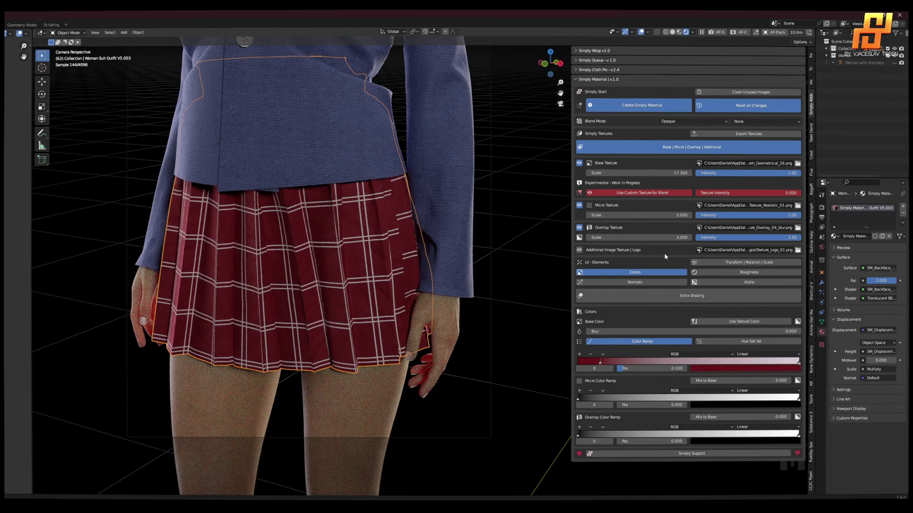
Set the skirt's overlay texture scale to 3.400 and load Texture_Overlay_01.png as the overlay texture
drag(660, 237, 639, 238)
drag(658, 237, 634, 237)
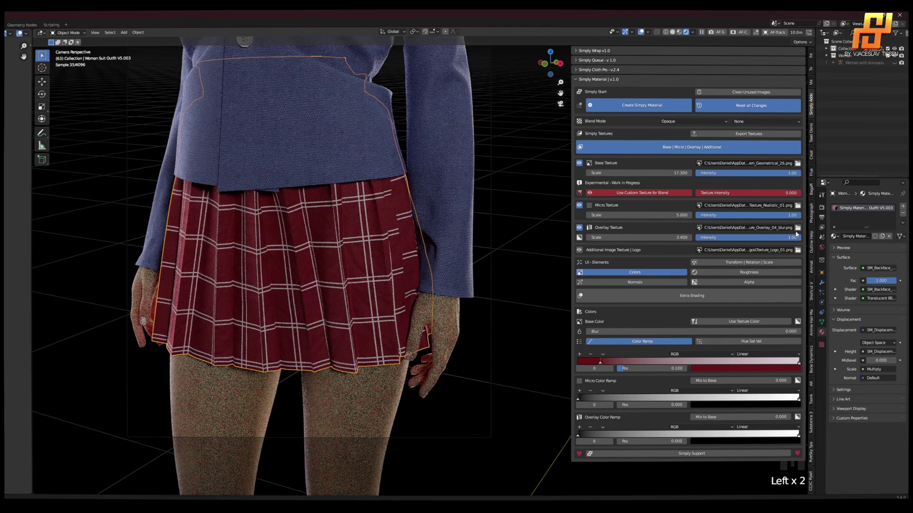
click(797, 229)
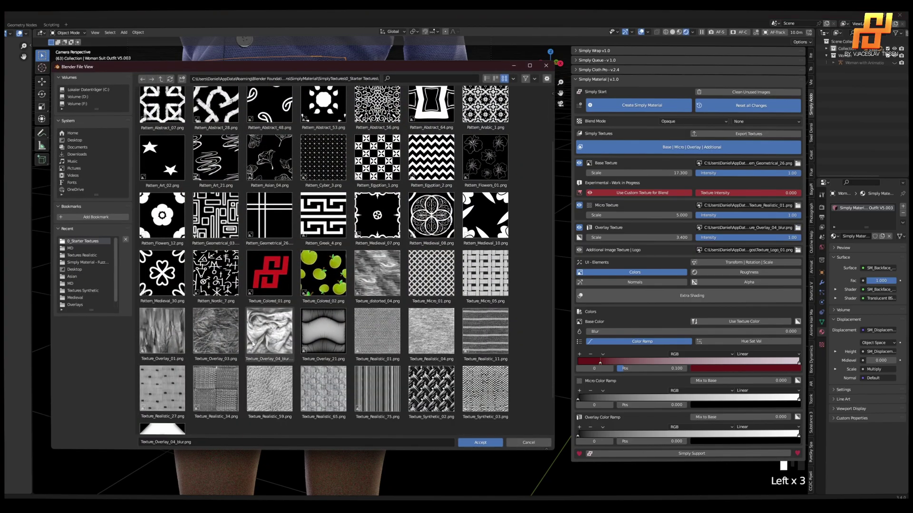
double_click(151, 339)
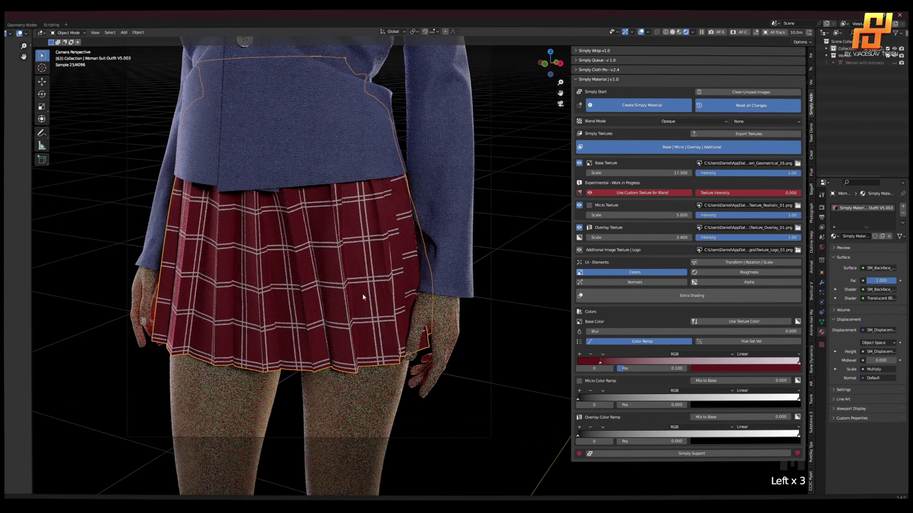
Set the shirt's base texture to Texture_Realistic_09.png from the Textures Realistic folder and its scale to 9.800
shift+middle_drag(346, 150, 453, 289)
scroll(279, 236, up, 5)
click(345, 167)
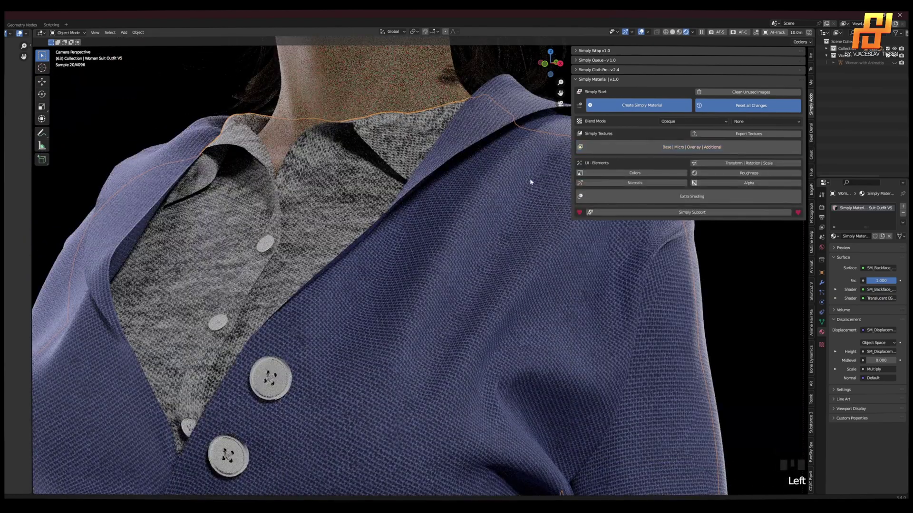
click(685, 143)
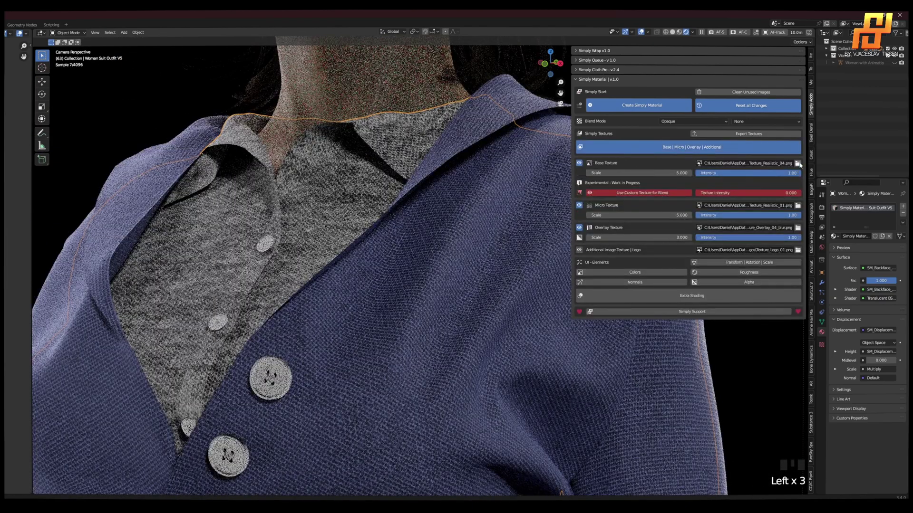
click(798, 163)
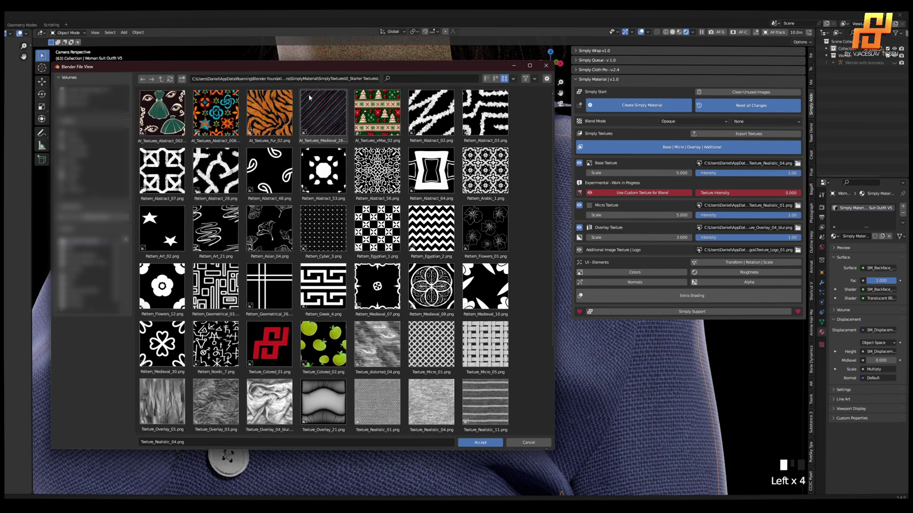
scroll(416, 153, down, 3)
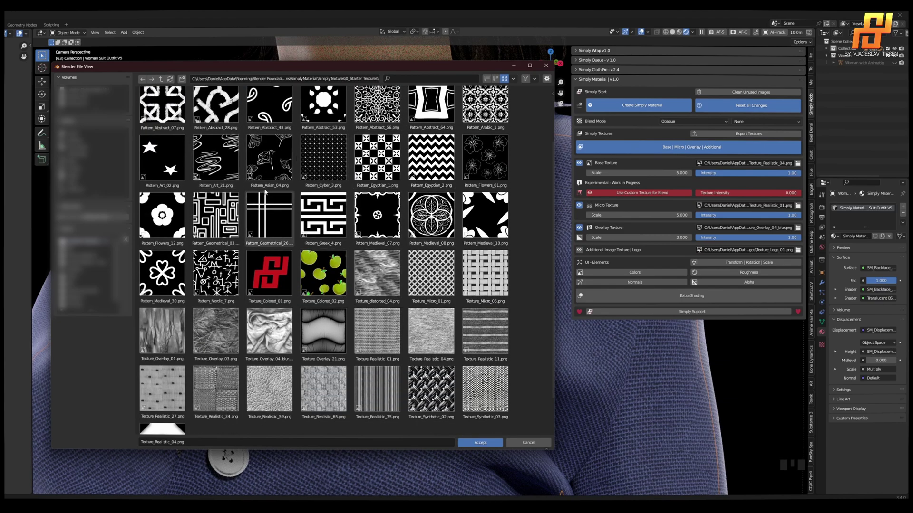
scroll(295, 255, down, 3)
click(78, 257)
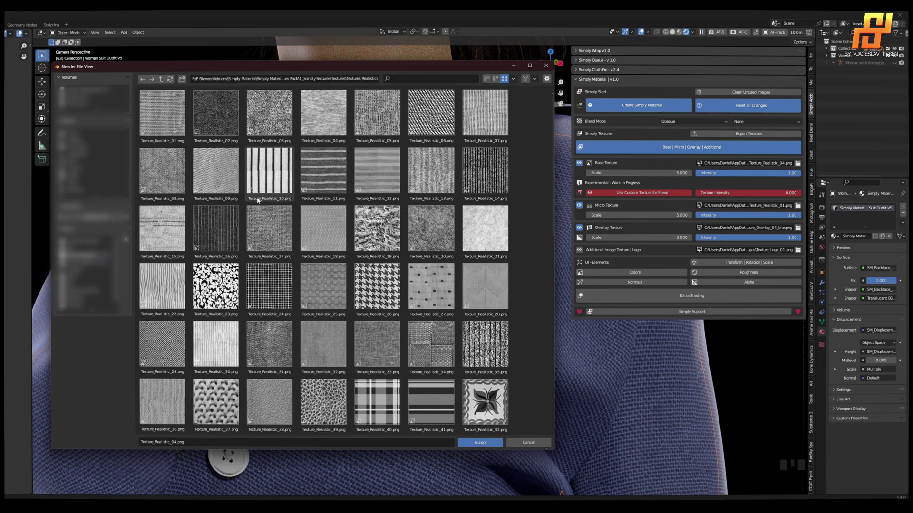
scroll(259, 200, down, 3)
scroll(259, 199, up, 3)
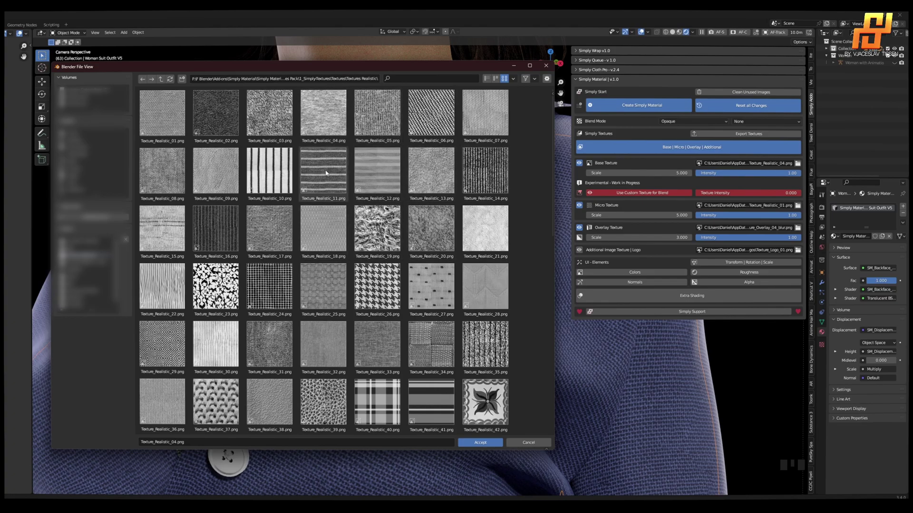
double_click(212, 173)
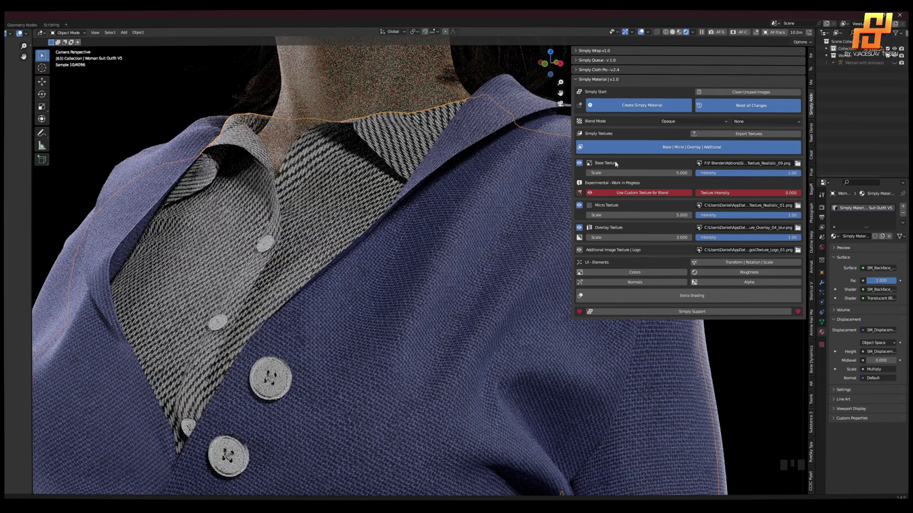
drag(639, 173, 659, 173)
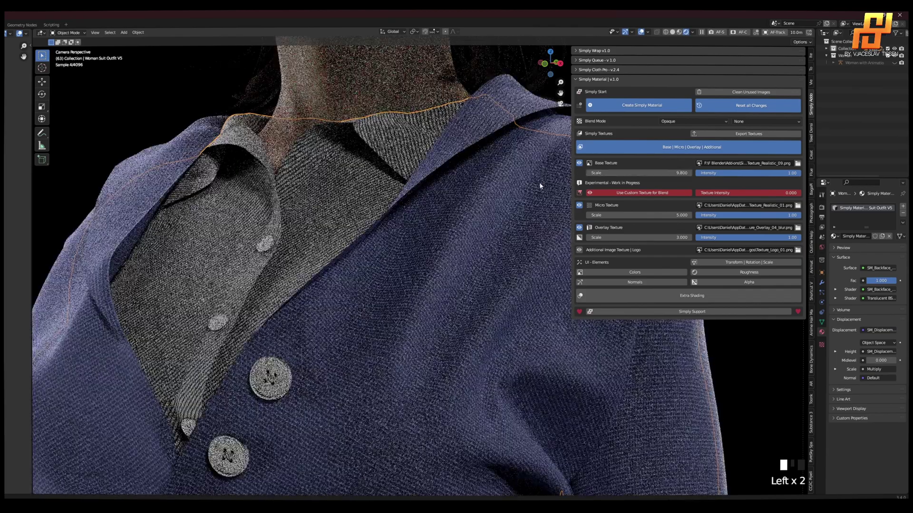
Lighten the dark stop of the shirt's base color ramp to light gray with a value of 0.359
click(661, 274)
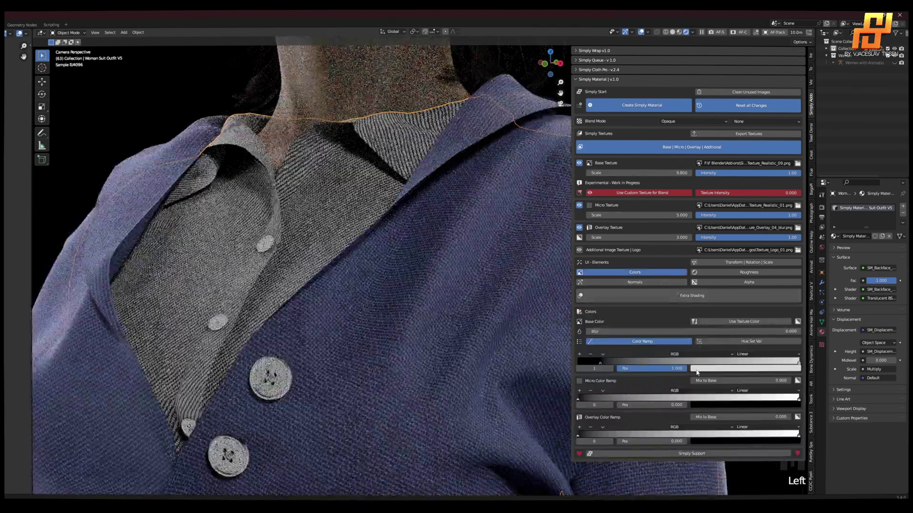
click(600, 365)
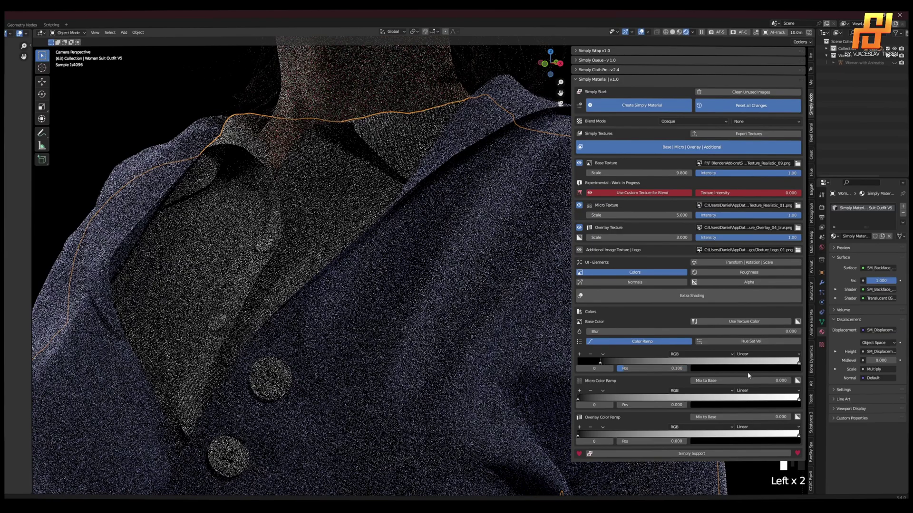
click(761, 369)
drag(752, 316, 751, 283)
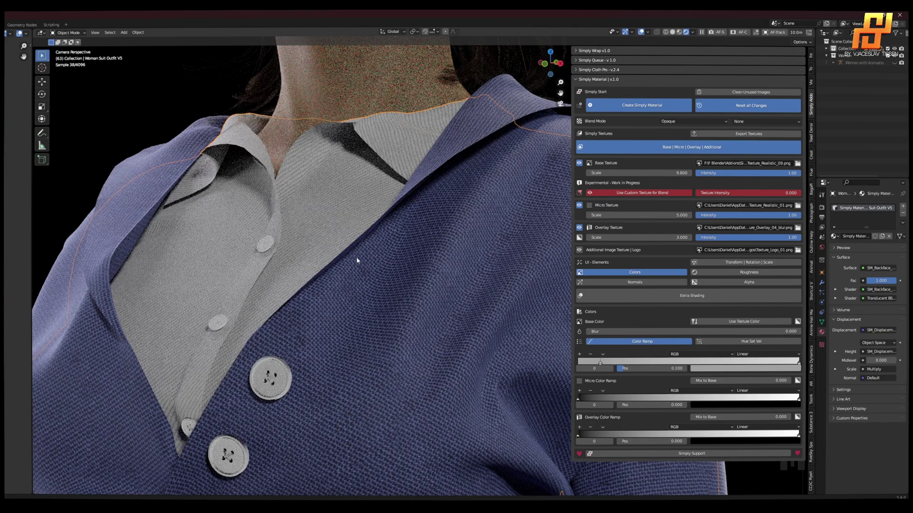
Replace the jacket's base texture with Texture_Realistic_32.png from the Textures Realistic folder
scroll(370, 263, down, 5)
shift+middle_drag(418, 301, 389, 207)
scroll(405, 213, down, 1)
click(388, 207)
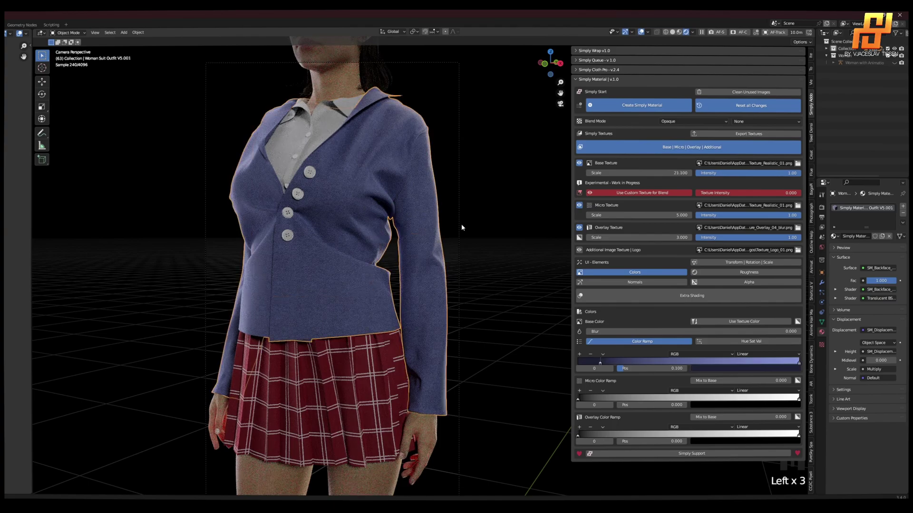
click(798, 164)
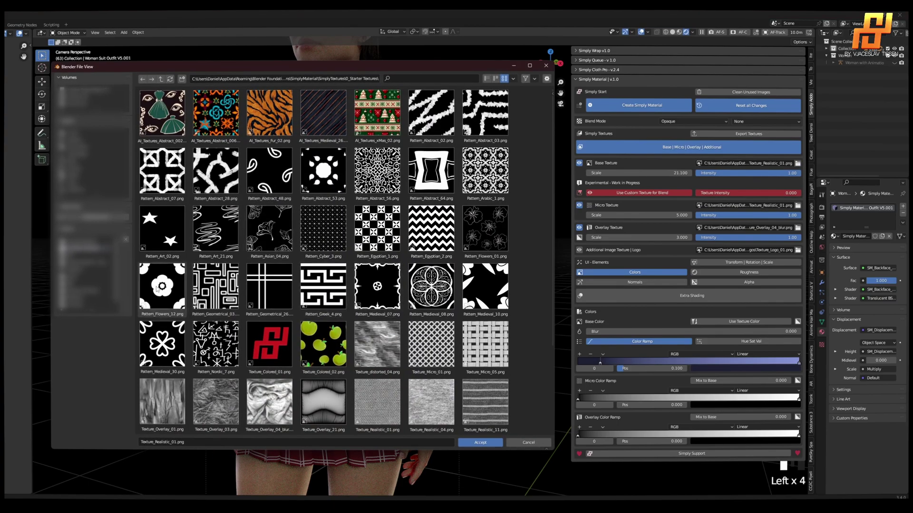
click(87, 242)
scroll(271, 195, down, 3)
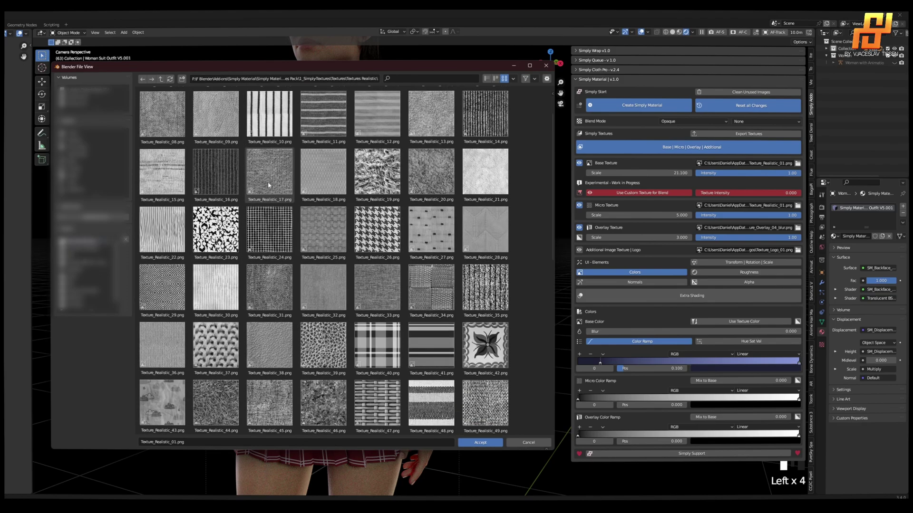
double_click(334, 282)
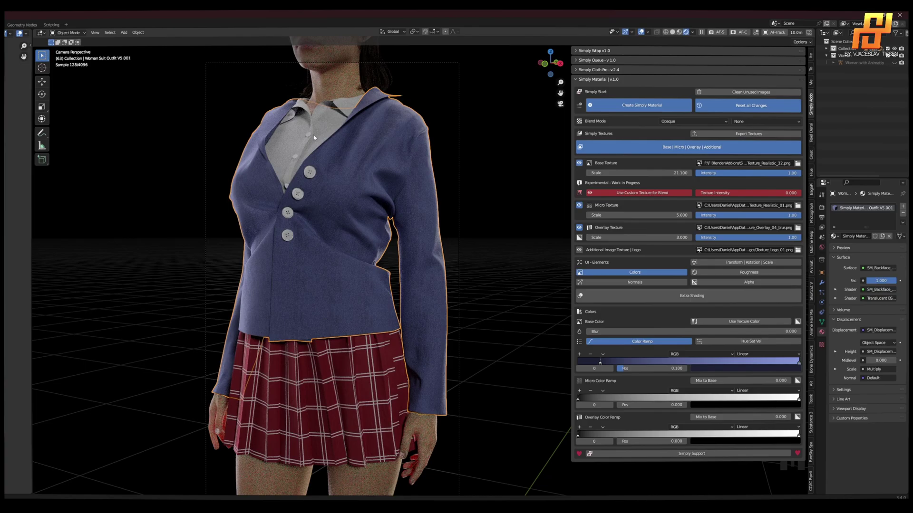
Replace the shirt's base texture with Texture_Realistic_10.png and set its scale to 18.600
scroll(321, 144, up, 3)
shift+middle_drag(325, 164, 481, 386)
scroll(417, 295, up, 1)
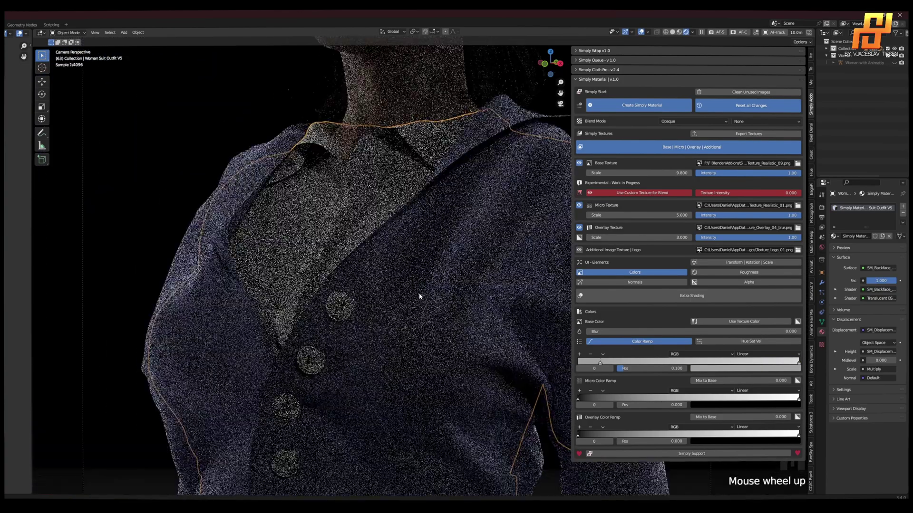
shift+middle_drag(418, 296, 404, 350)
click(798, 163)
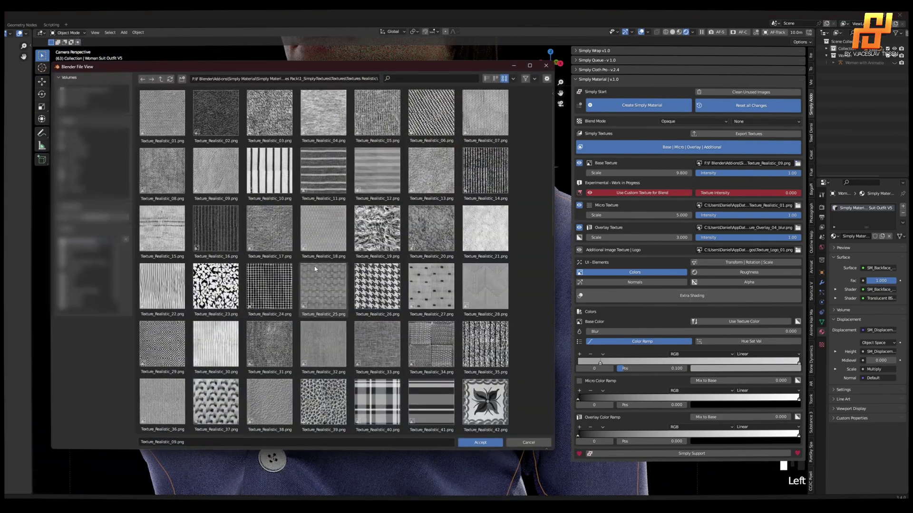
double_click(280, 180)
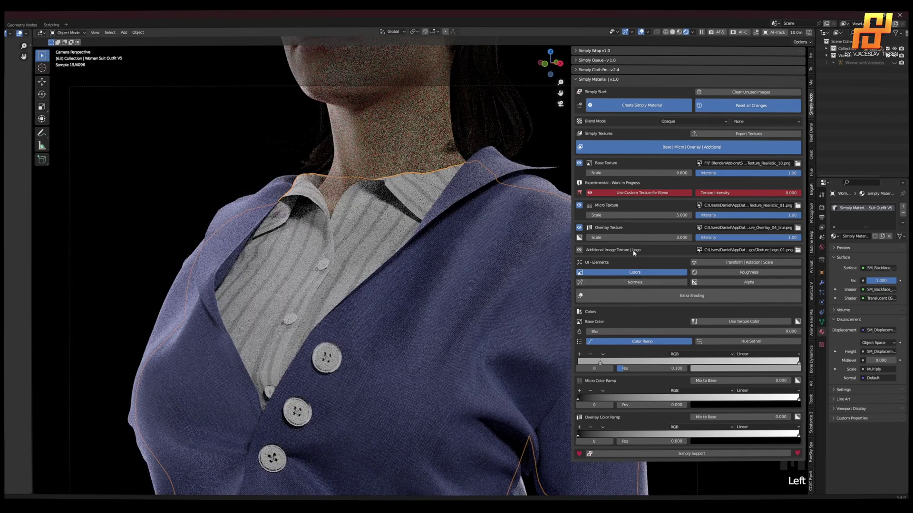
drag(644, 174, 689, 174)
Tint the first stop of the shirt's base color ramp muted blue with a saturation of 0.473
scroll(701, 341, down, 4)
click(725, 369)
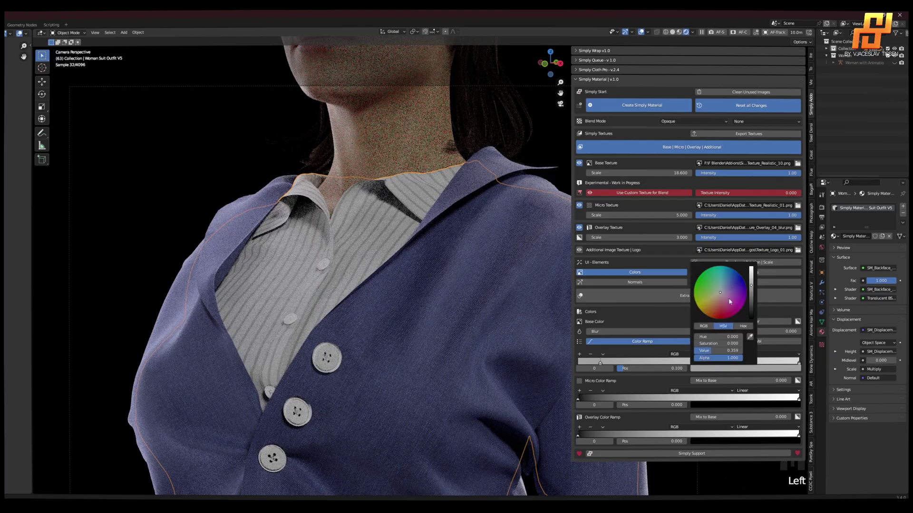
click(725, 288)
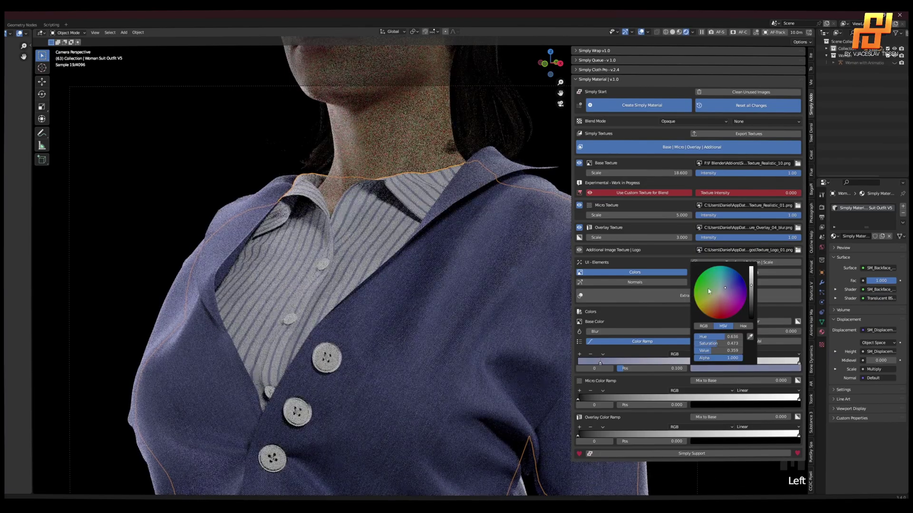
Create hair fuzzies on the jacket with the extra shading effects and check them up close at the shoulder
scroll(447, 343, down, 4)
scroll(428, 295, down, 1)
shift+middle_drag(413, 254, 395, 253)
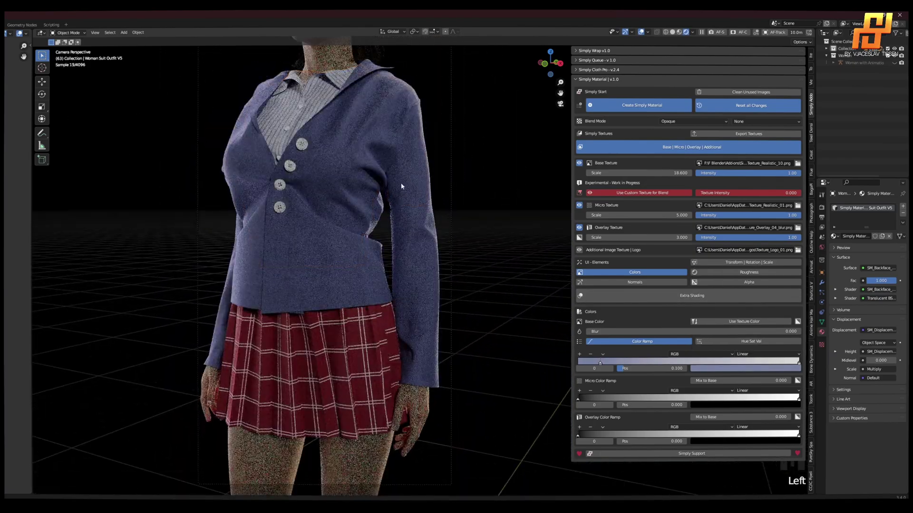
click(429, 226)
scroll(429, 219, up, 5)
shift+middle_drag(427, 214, 396, 359)
scroll(407, 241, up, 3)
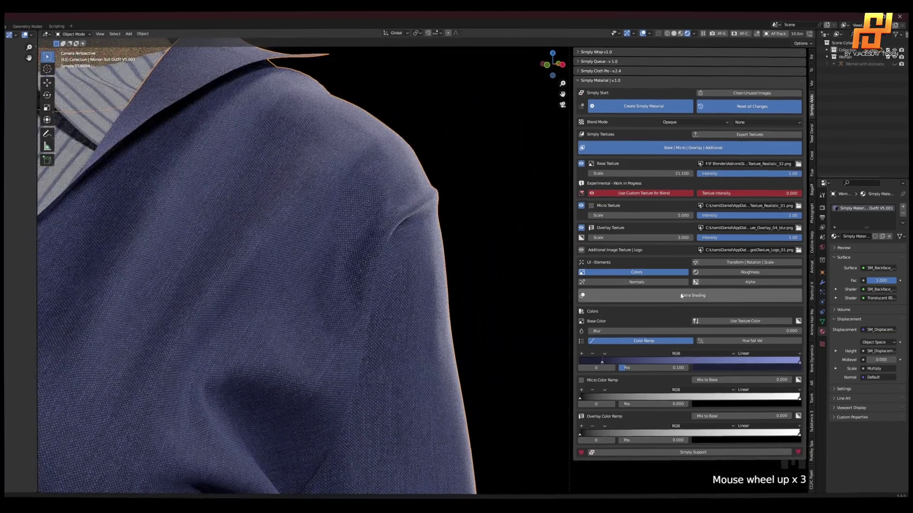
click(681, 296)
scroll(739, 341, down, 1)
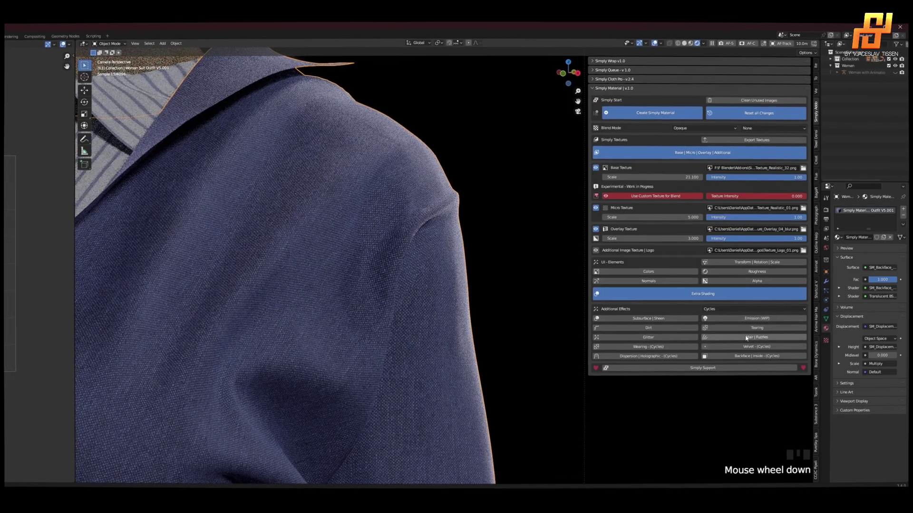
click(746, 338)
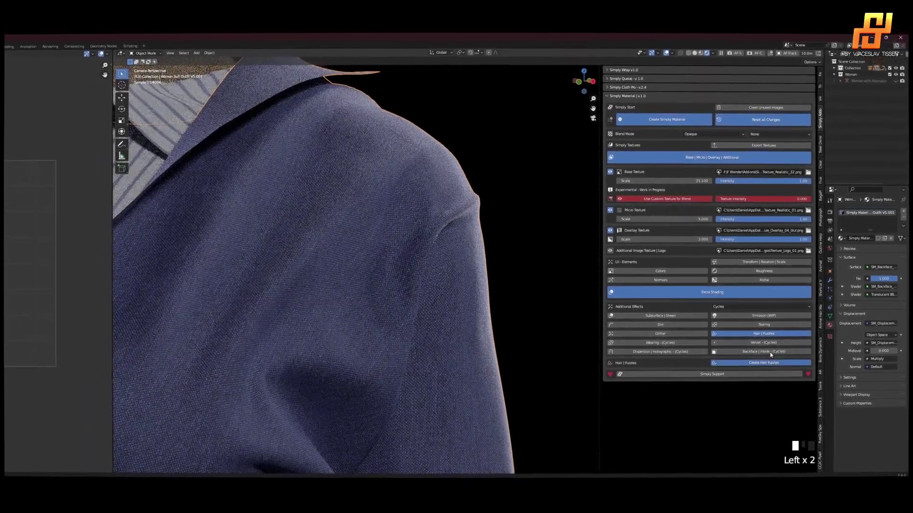
click(763, 363)
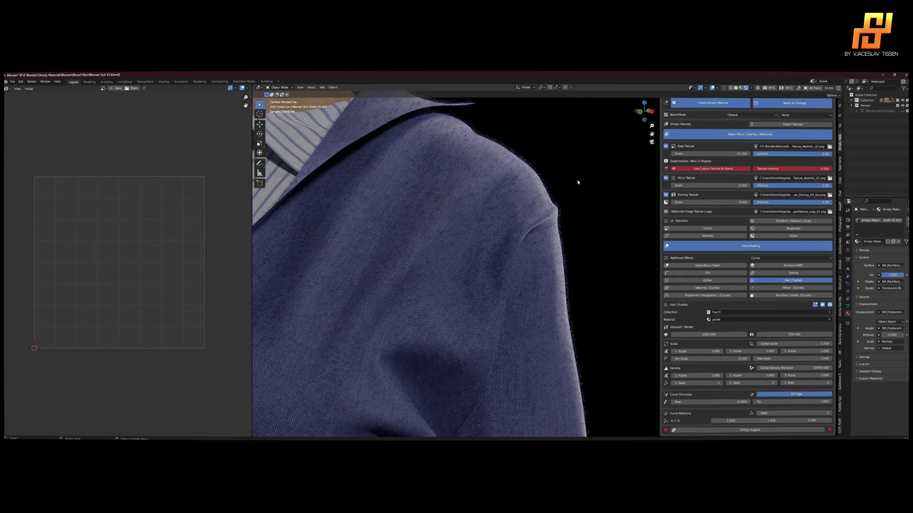
scroll(571, 167, up, 5)
shift+middle_drag(572, 158, 552, 278)
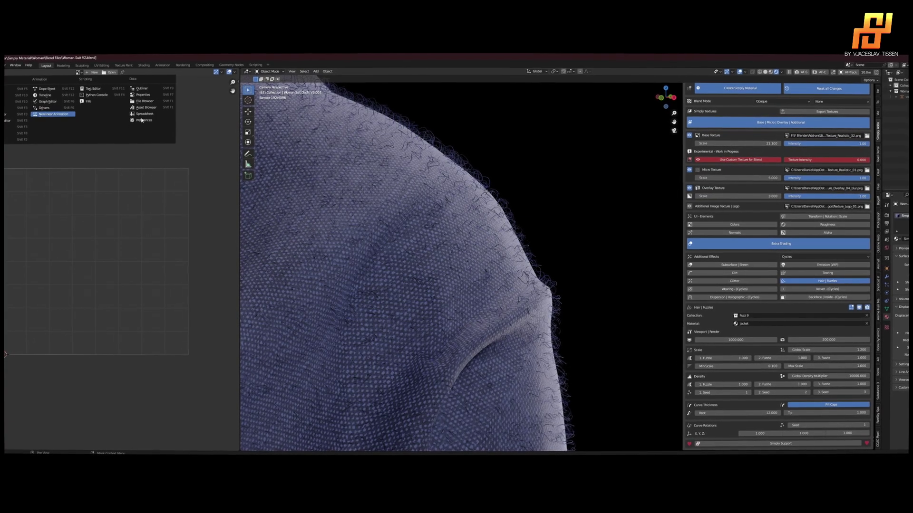
Show the fuzz assets in the Asset Browser and switch the jacket's fuzzies collection to Fuzz 4, then Fuzz 7
click(141, 105)
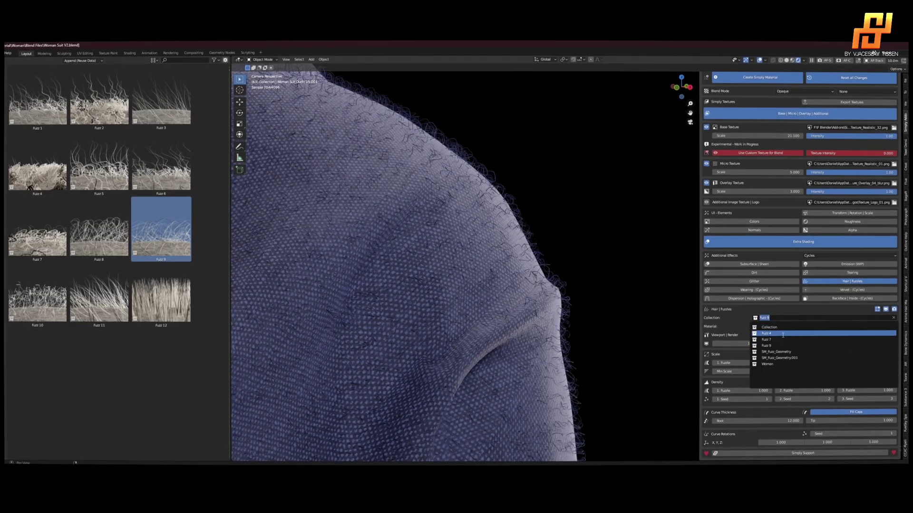
click(782, 334)
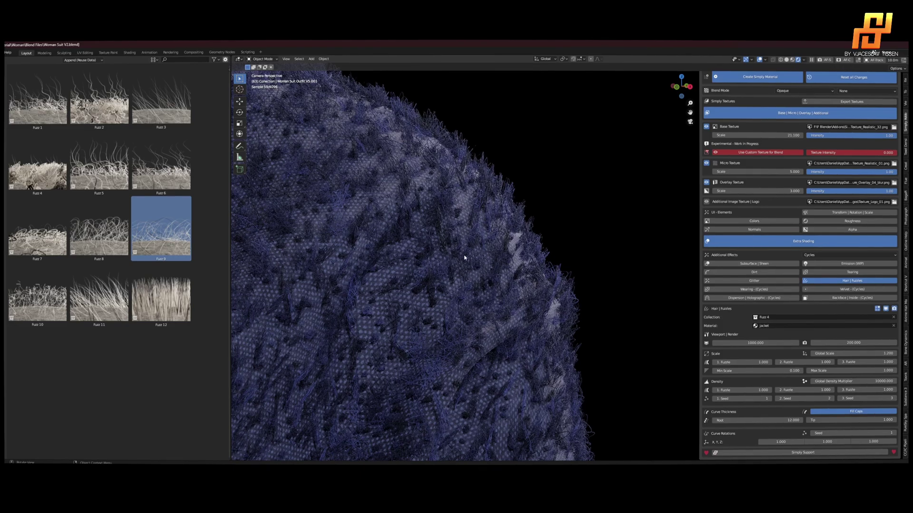
click(777, 316)
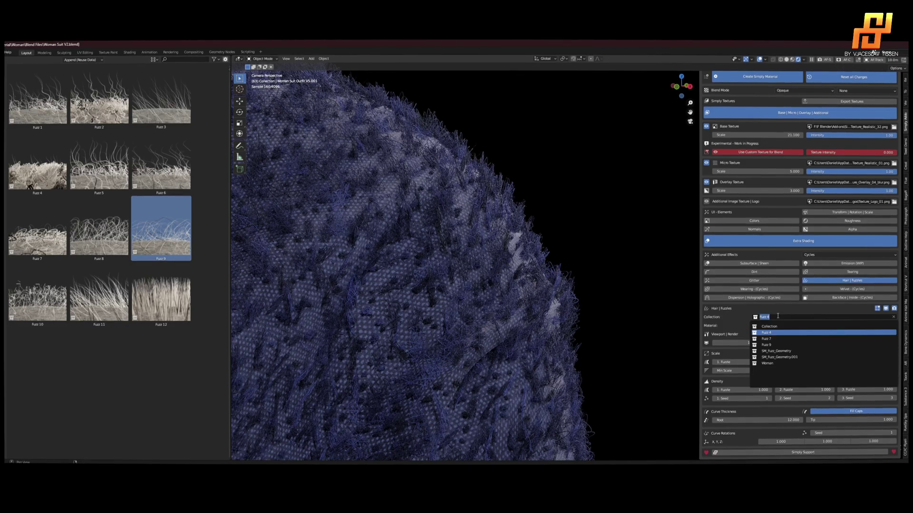
click(767, 339)
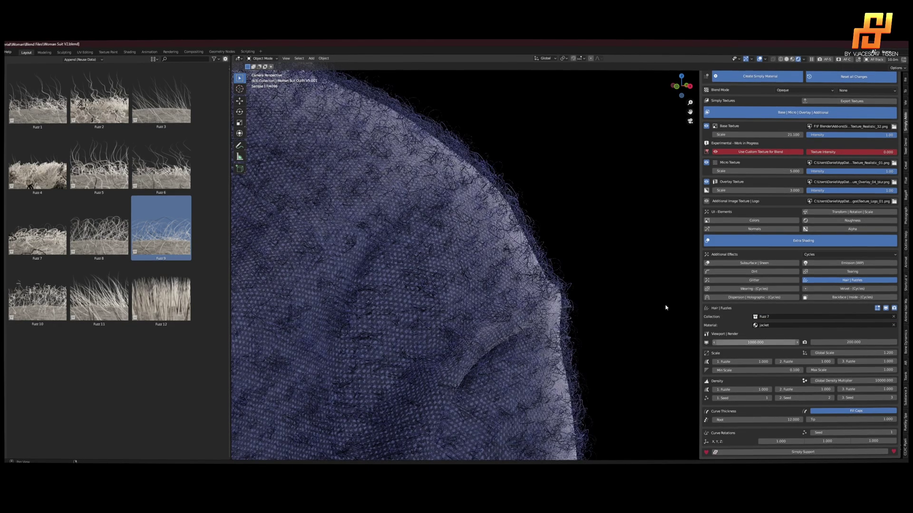
Set the global scale of the jacket's fuzzies to 0.300 and check the jacket as a whole
scroll(607, 243, down, 6)
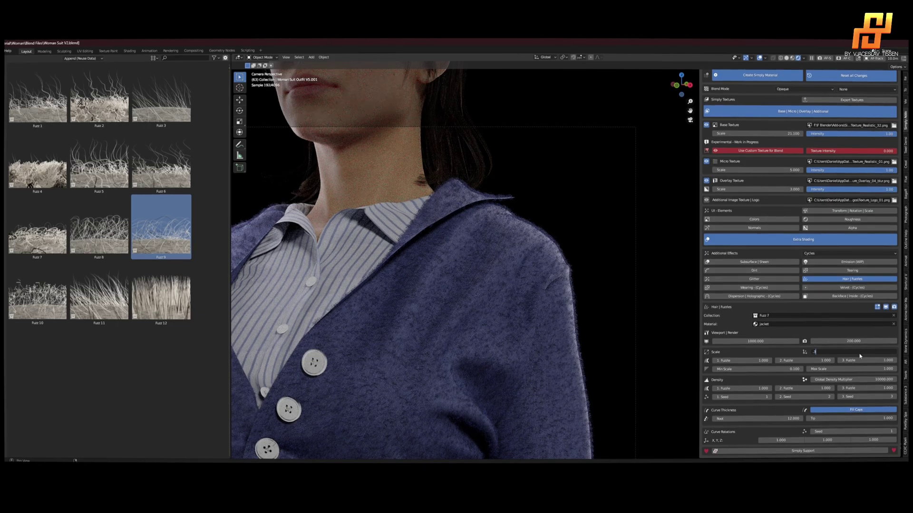
key(Return)
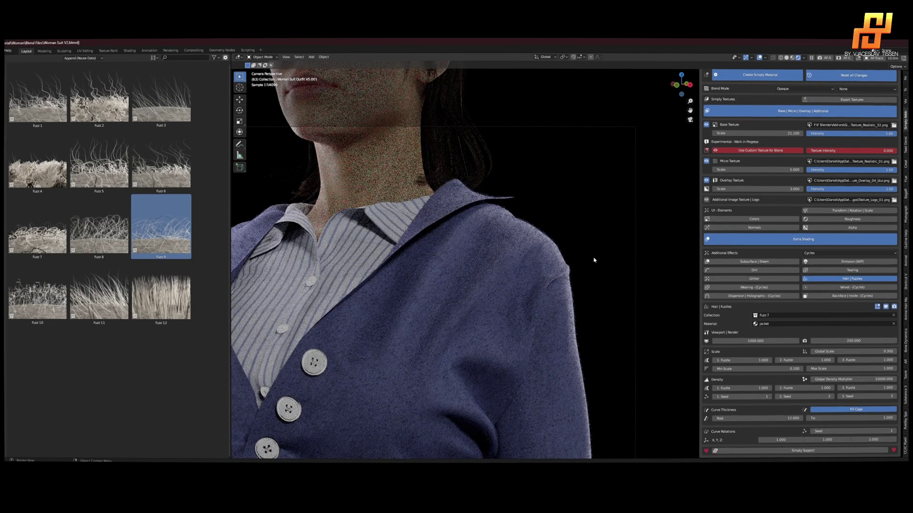
scroll(518, 288, down, 6)
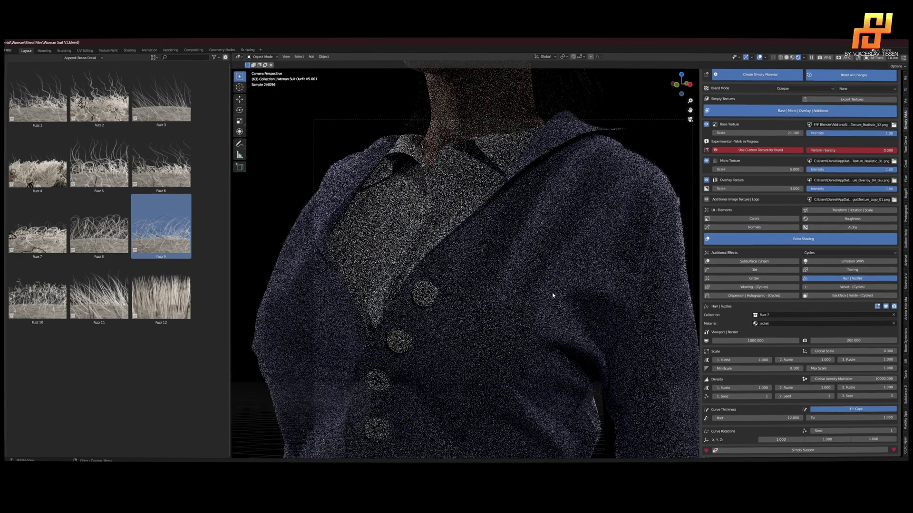
shift+middle_drag(512, 278, 480, 194)
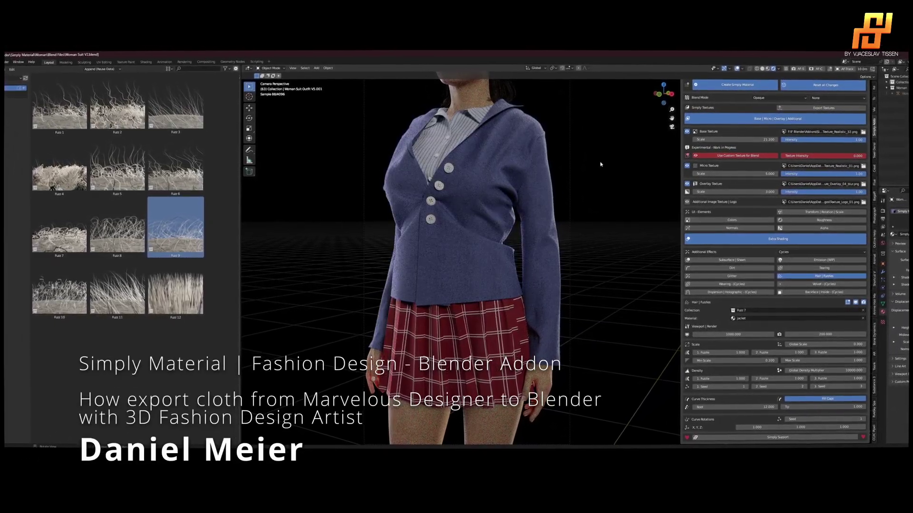
Select the jacket and turn off the viewport display of its fuzzies
click(537, 188)
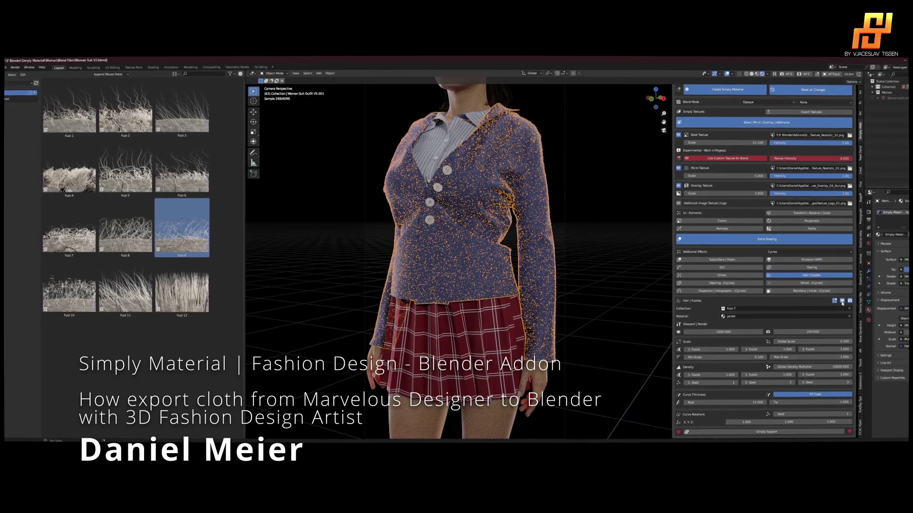
key(ctrl+z)
key(ctrl+z)
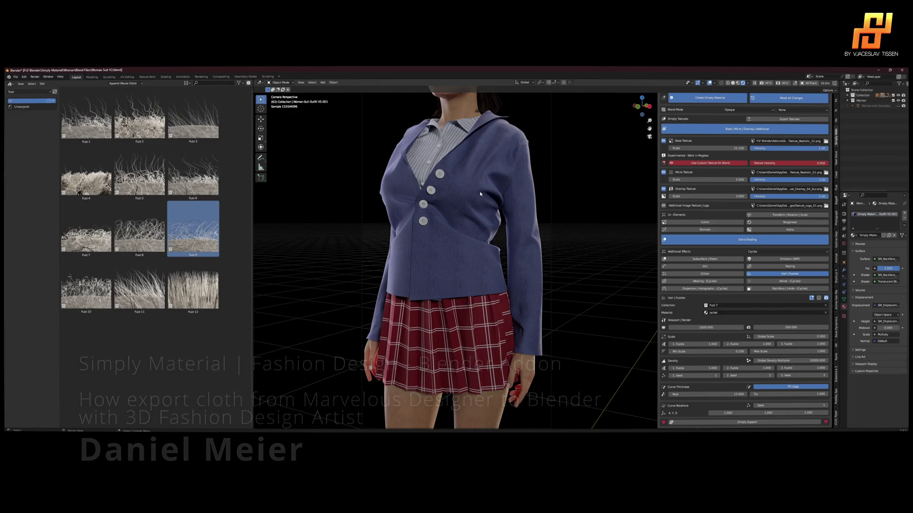
Separate the four visible jacket buttons from the shirt buttons' mesh into their own object
scroll(442, 189, up, 4)
shift+middle_drag(575, 179, 539, 295)
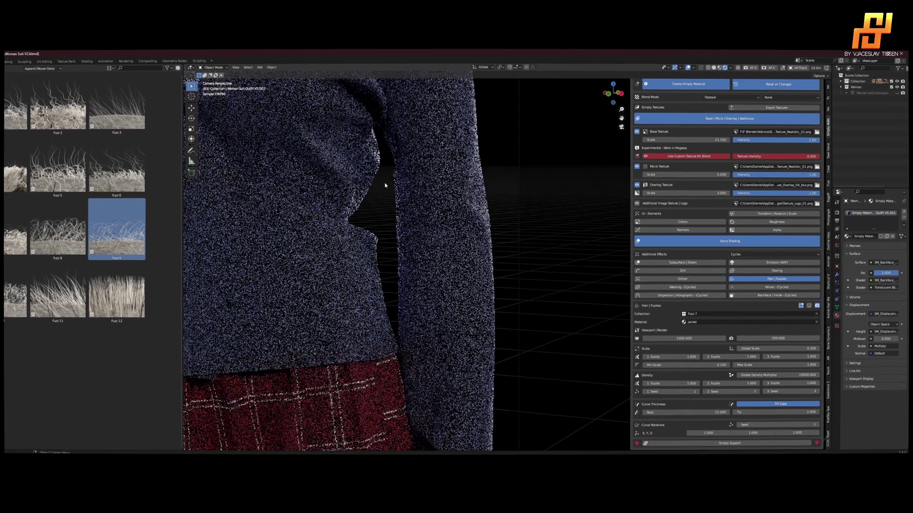
shift+middle_drag(377, 221, 485, 312)
scroll(483, 305, up, 1)
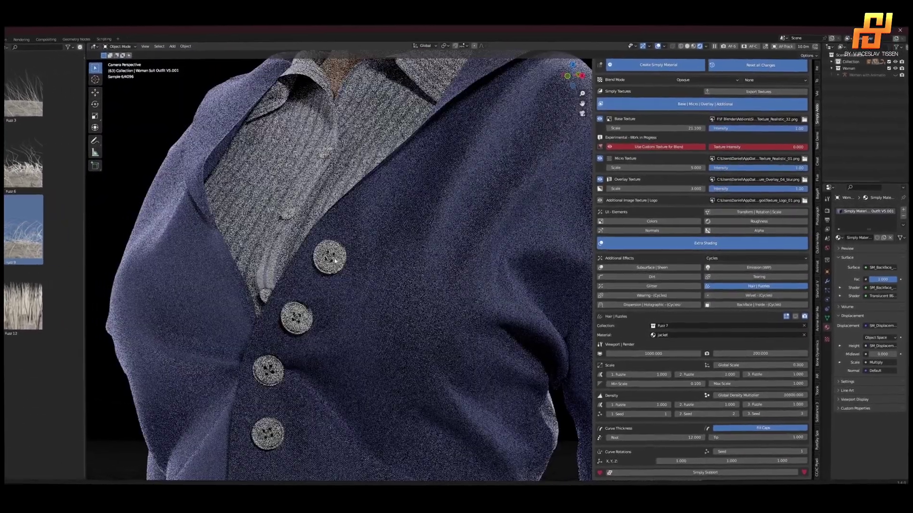
click(387, 252)
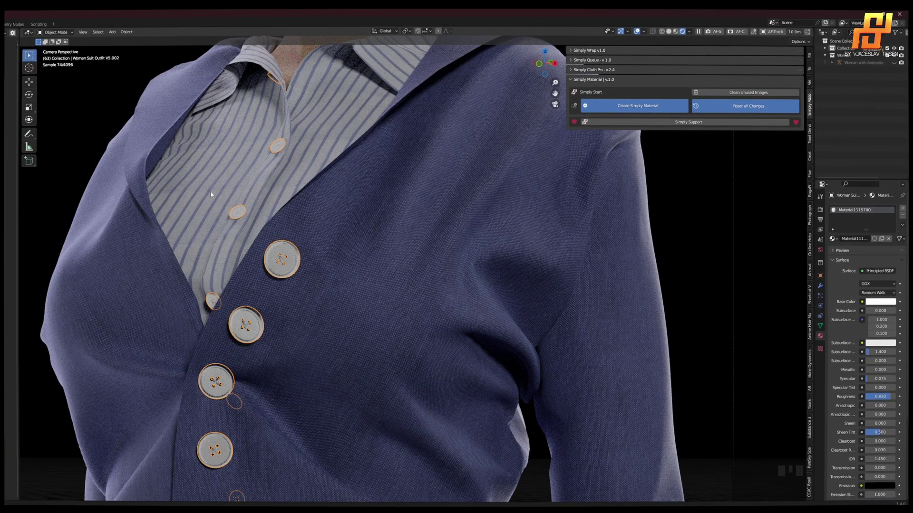
shift+middle_drag(365, 233, 337, 174)
scroll(336, 238, down, 2)
key(Tab)
click(327, 183)
key(l)
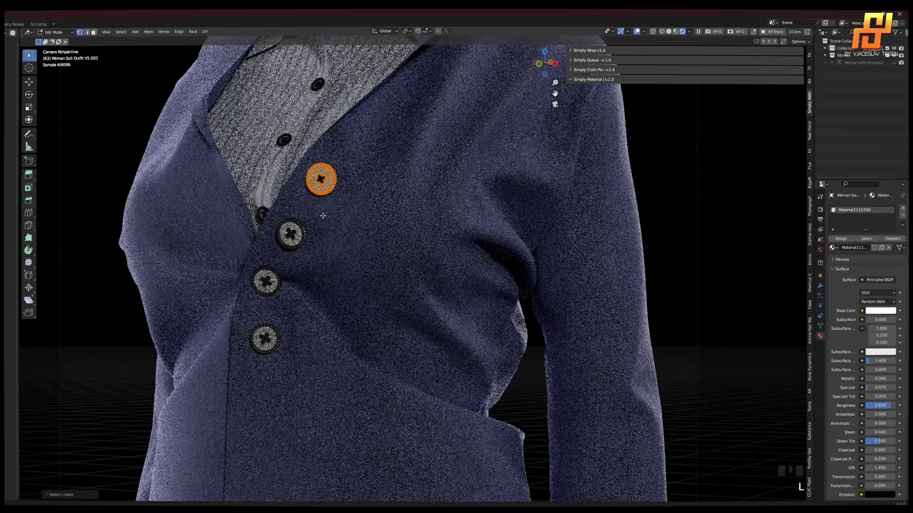
key(l)
key(l)
key(l)
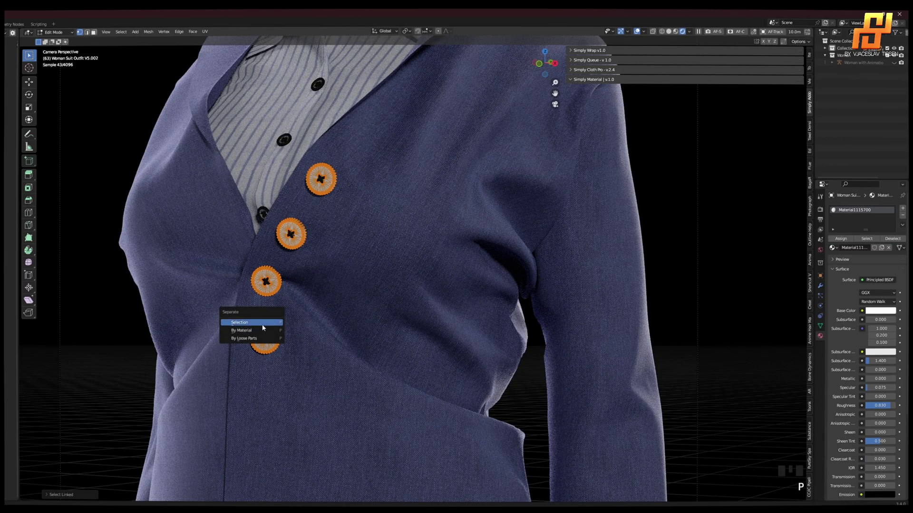
click(263, 324)
key(Tab)
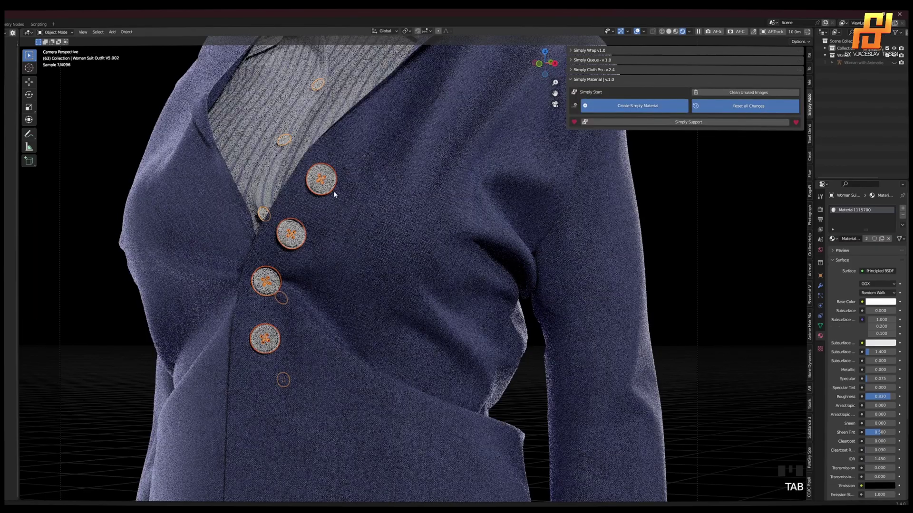
Replace the existing material on the separated jacket buttons with a new Simply Material
click(337, 189)
click(336, 185)
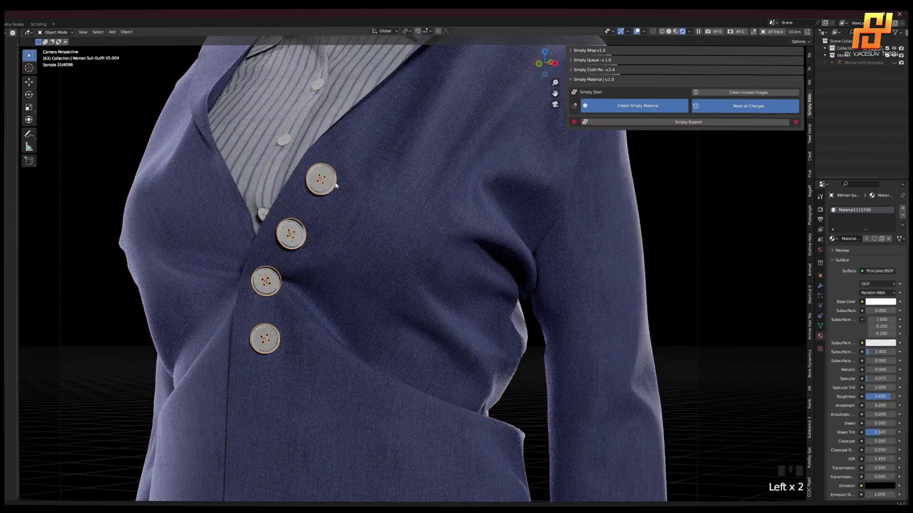
click(902, 215)
click(619, 106)
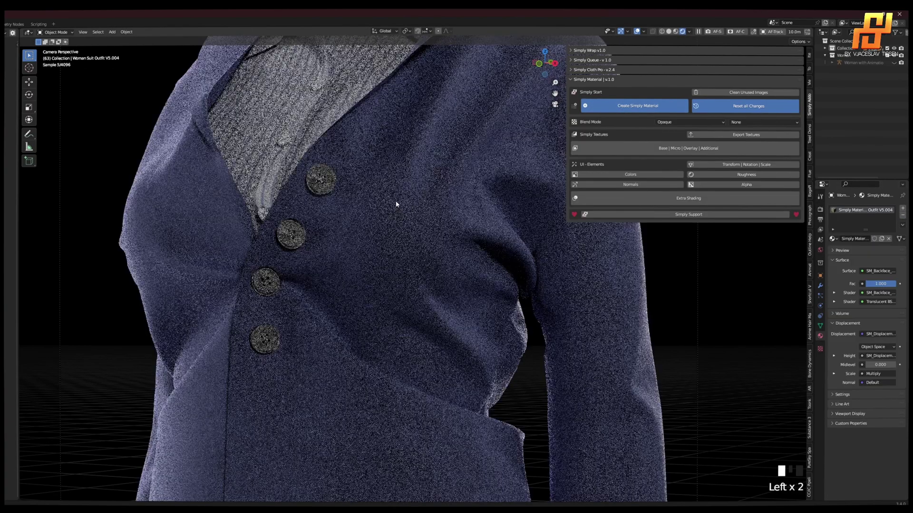
Set the buttons' base texture to AI_Textures_Fur_02.png at a scale of 14.100 and show the color settings
scroll(395, 201, up, 2)
shift+middle_drag(395, 201, 434, 290)
scroll(426, 269, up, 2)
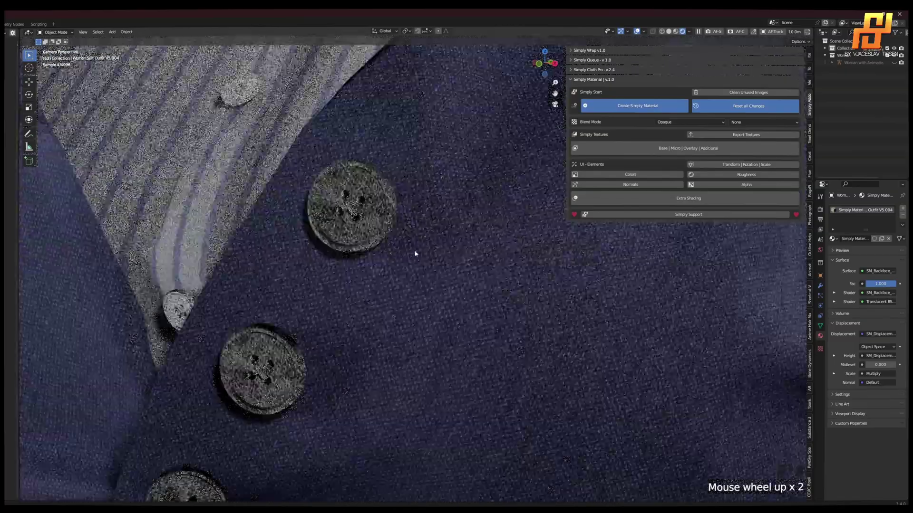
click(674, 148)
click(796, 164)
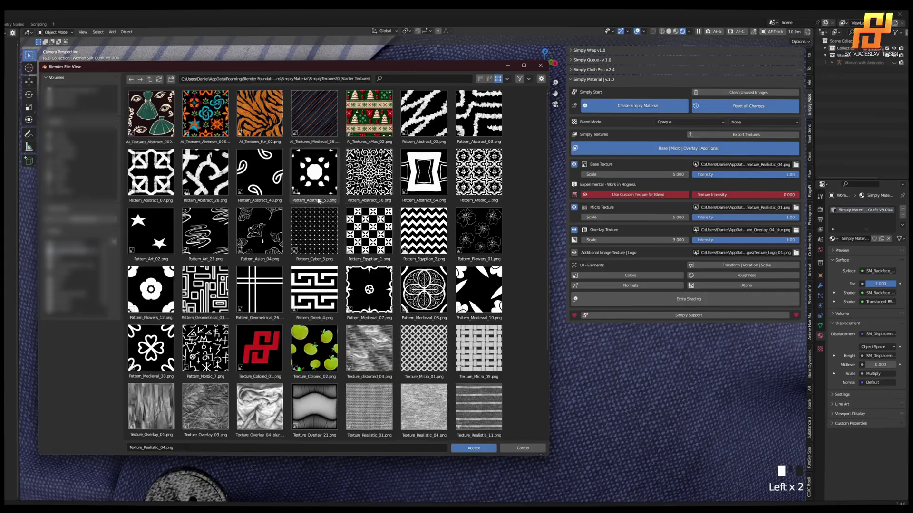
scroll(369, 233, down, 1)
scroll(369, 233, up, 1)
double_click(264, 123)
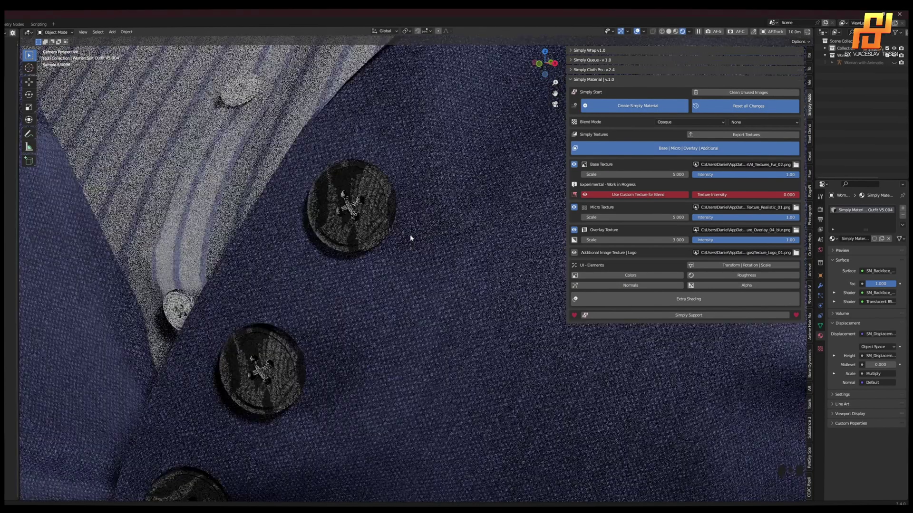
drag(632, 175, 693, 175)
click(630, 275)
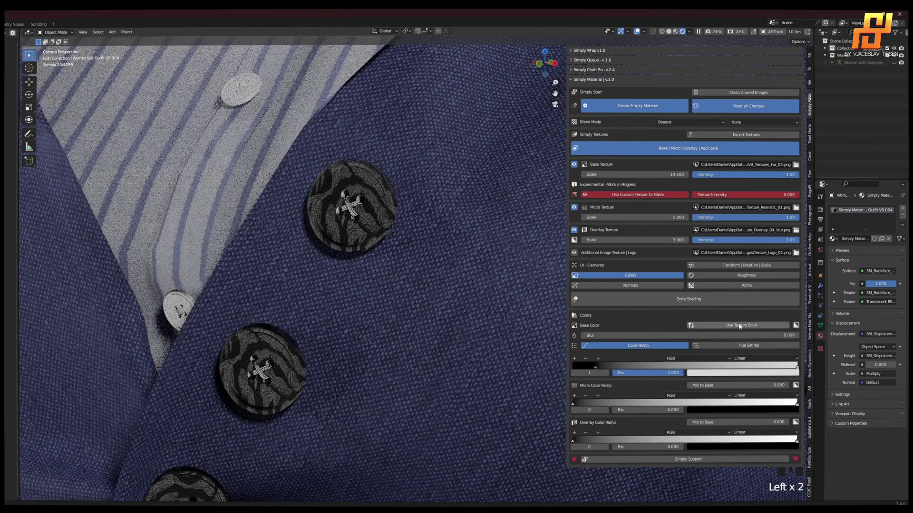
Try the base texture's own colors on the jacket buttons and inspect them up close
click(740, 326)
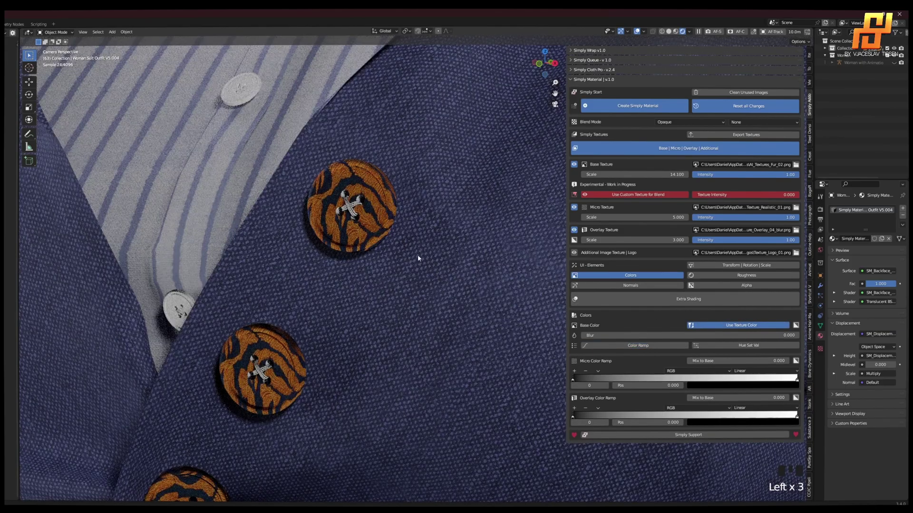
scroll(418, 257, down, 5)
shift+middle_drag(383, 295, 344, 261)
scroll(292, 231, up, 4)
scroll(292, 232, up, 5)
shift+middle_drag(292, 230, 447, 309)
scroll(293, 206, up, 1)
shift+middle_drag(293, 206, 367, 314)
Color the buttons with the base color ramp, making its last stop red and its first stop light gray
click(638, 346)
click(720, 372)
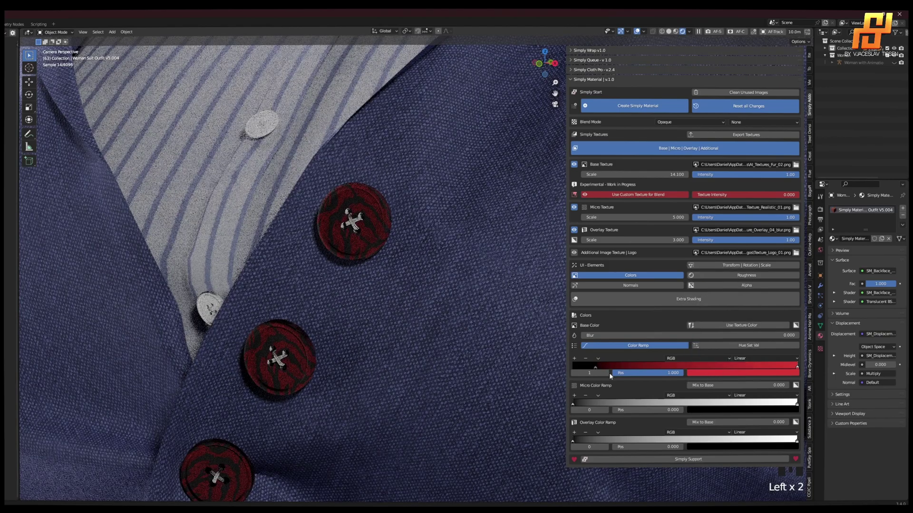
click(594, 367)
click(720, 372)
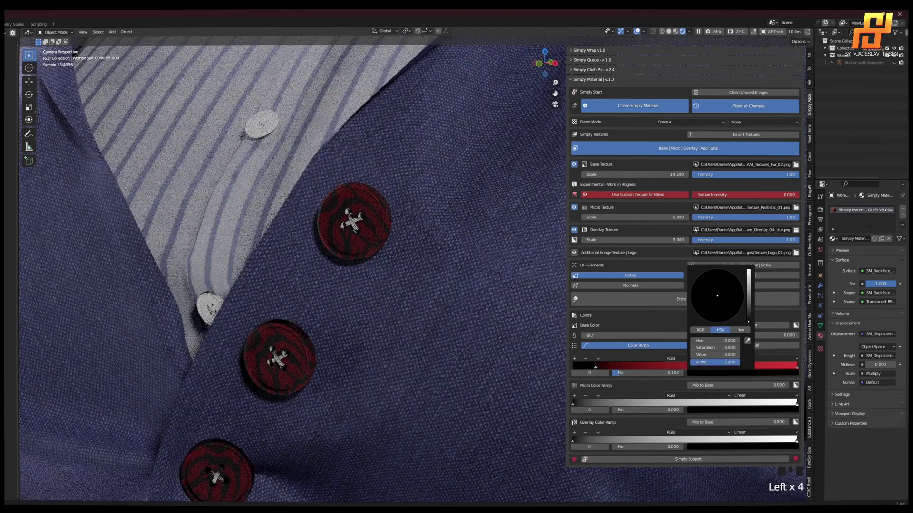
drag(748, 321, 749, 282)
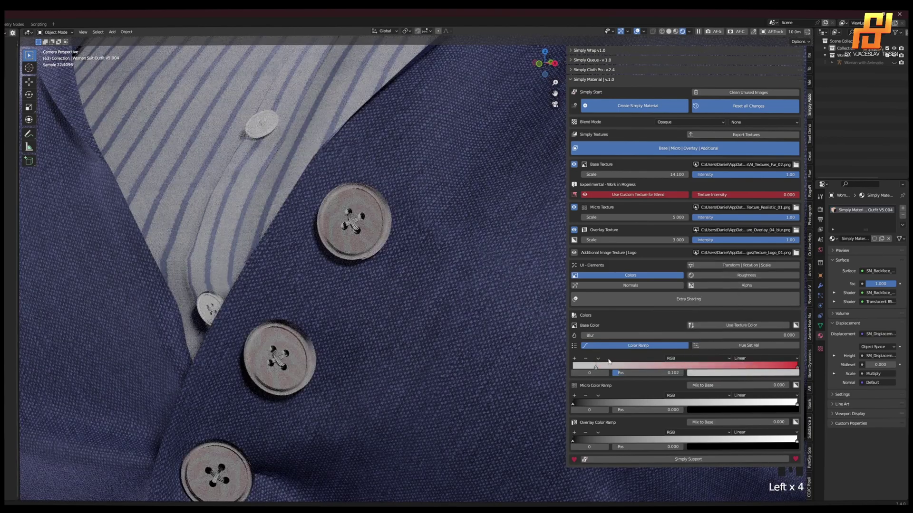
Move the red stop of the buttons' base color ramp to position 0.149 and check the whole outfit
drag(792, 365, 629, 355)
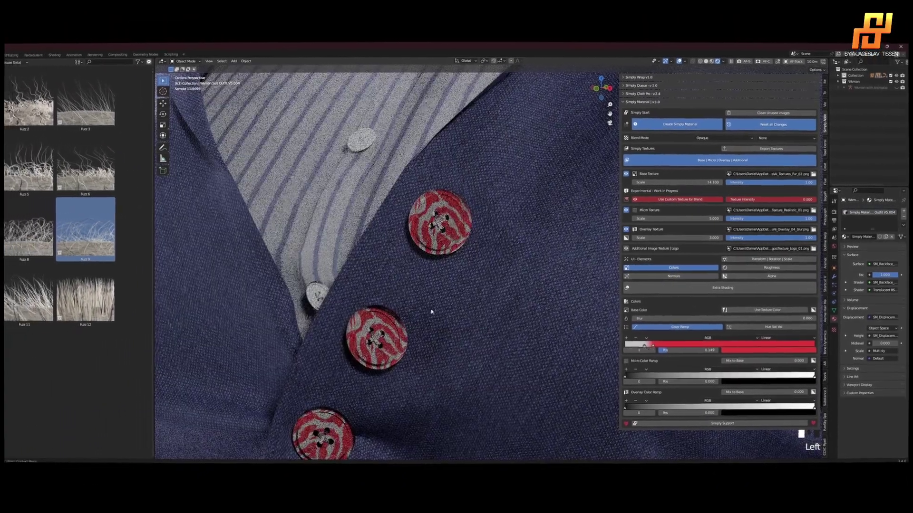
scroll(431, 312, down, 7)
shift+middle_drag(432, 311, 374, 203)
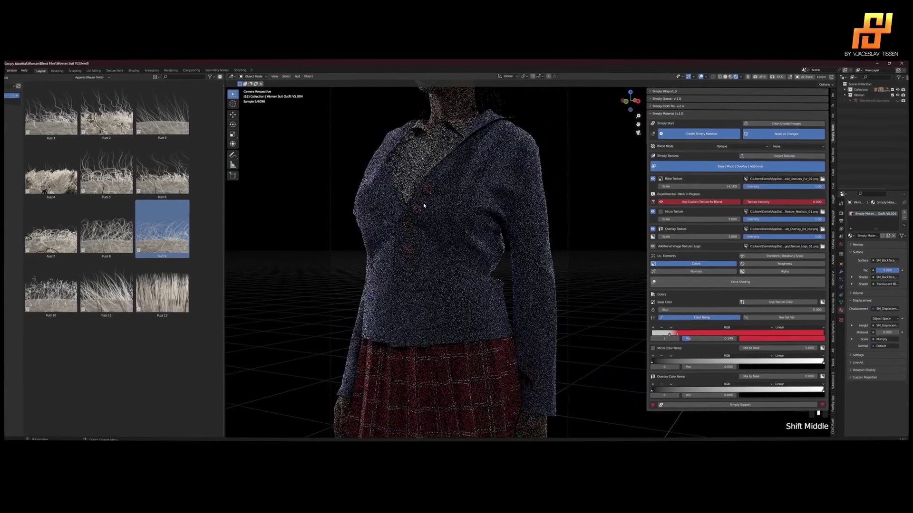